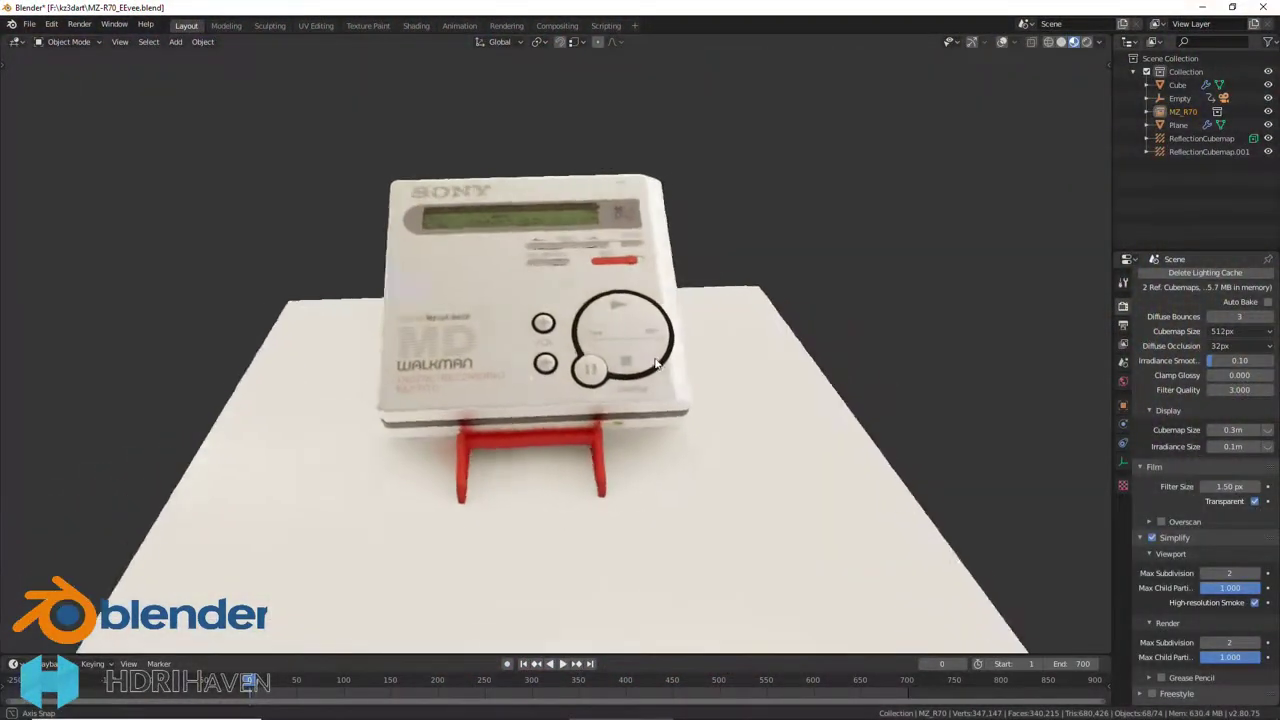
Step: Orbit to a tilted side view of the MiniDisc player and switch to Material Preview shading
{"action": "mouse_move", "coordinate": [656, 366]}
{"action": "middle_mouse_down"}
{"action": "mouse_move", "coordinate": [697, 370]}
{"action": "mouse_move", "coordinate": [780, 351]}
{"action": "mouse_move", "coordinate": [820, 323]}
{"action": "mouse_move", "coordinate": [853, 324]}
{"action": "middle_mouse_up"}
{"action": "mouse_move", "coordinate": [568, 410]}
{"action": "middle_mouse_down"}
{"action": "mouse_move", "coordinate": [615, 403]}
{"action": "mouse_move", "coordinate": [661, 366]}
{"action": "mouse_move", "coordinate": [699, 367]}
{"action": "mouse_move", "coordinate": [434, 406]}
{"action": "mouse_move", "coordinate": [399, 443]}
{"action": "mouse_move", "coordinate": [522, 333]}
{"action": "mouse_move", "coordinate": [555, 379]}
{"action": "mouse_move", "coordinate": [499, 371]}
{"action": "mouse_move", "coordinate": [562, 381]}
{"action": "middle_mouse_up"}
{"action": "scroll", "coordinate": [549, 378], "scroll_direction": "down", "scroll_amount": 2}
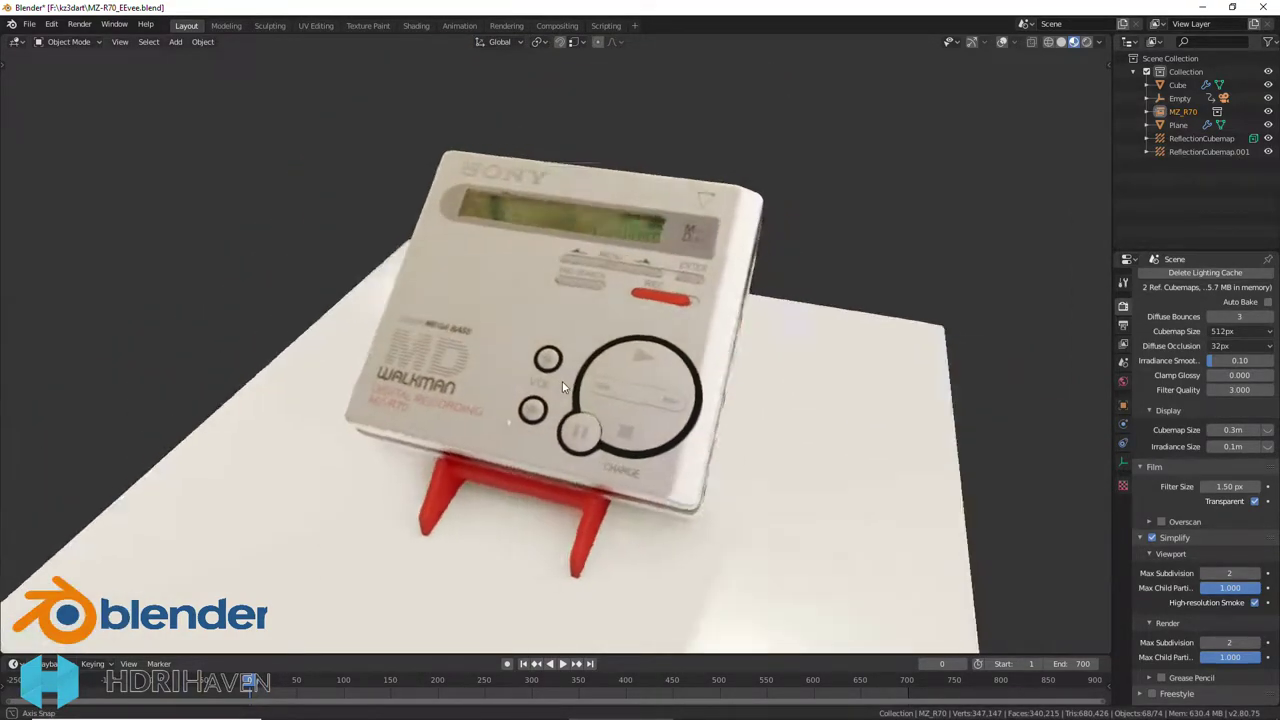
{"action": "scroll", "coordinate": [562, 381], "scroll_direction": "up", "scroll_amount": 1}
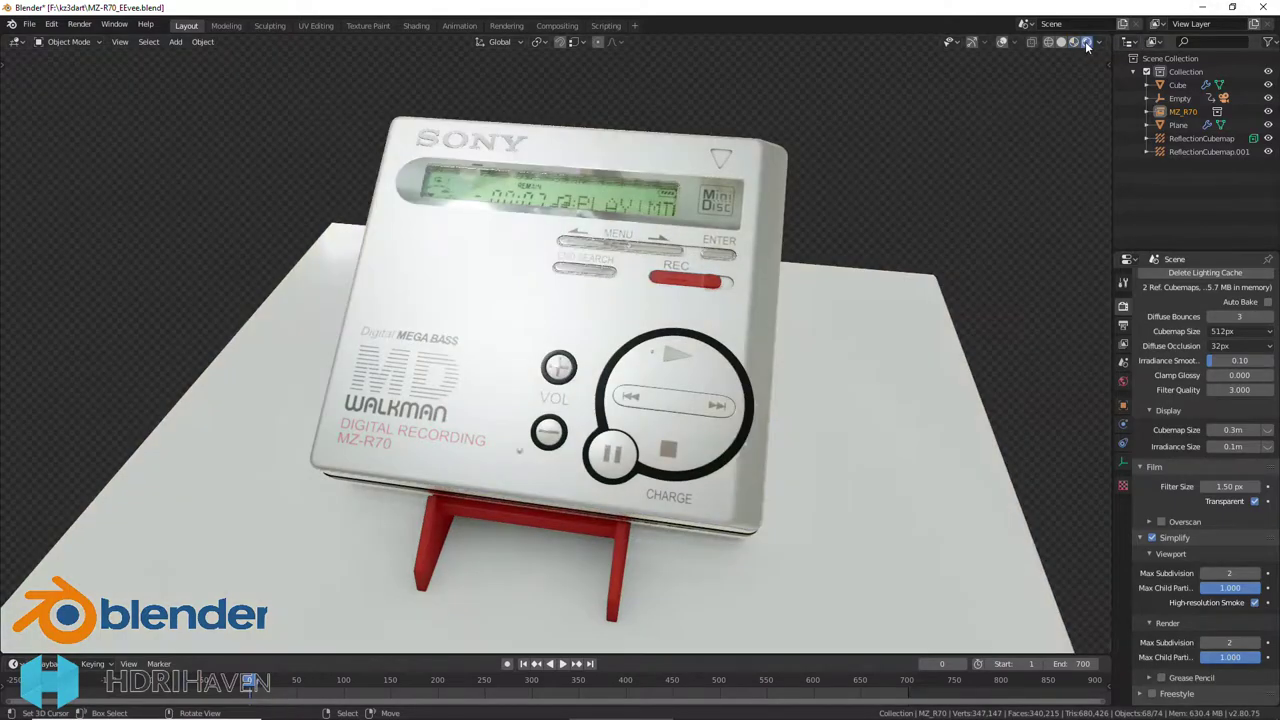
{"action": "mouse_move", "coordinate": [968, 236]}
{"action": "middle_mouse_down"}
{"action": "mouse_move", "coordinate": [679, 275]}
{"action": "mouse_move", "coordinate": [577, 267]}
{"action": "mouse_move", "coordinate": [537, 337]}
{"action": "mouse_move", "coordinate": [652, 280]}
{"action": "mouse_move", "coordinate": [1040, 271]}
{"action": "mouse_move", "coordinate": [48, 268]}
{"action": "mouse_move", "coordinate": [50, 305]}
{"action": "mouse_move", "coordinate": [1105, 293]}
{"action": "mouse_move", "coordinate": [1060, 290]}
{"action": "middle_mouse_up"}
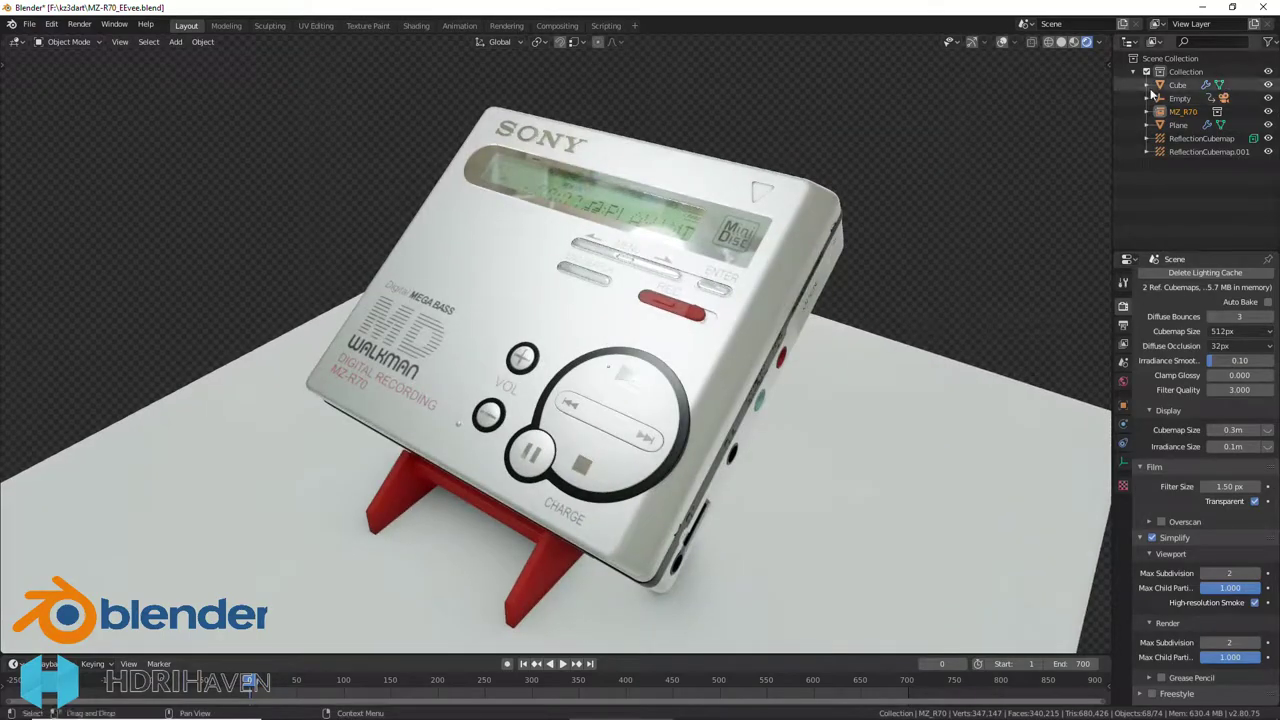
{"action": "left_click", "coordinate": [1074, 42]}
Step: Turn on viewport overlays to show the grid, camera and light, orbiting around the player
{"action": "left_click", "coordinate": [1001, 42]}
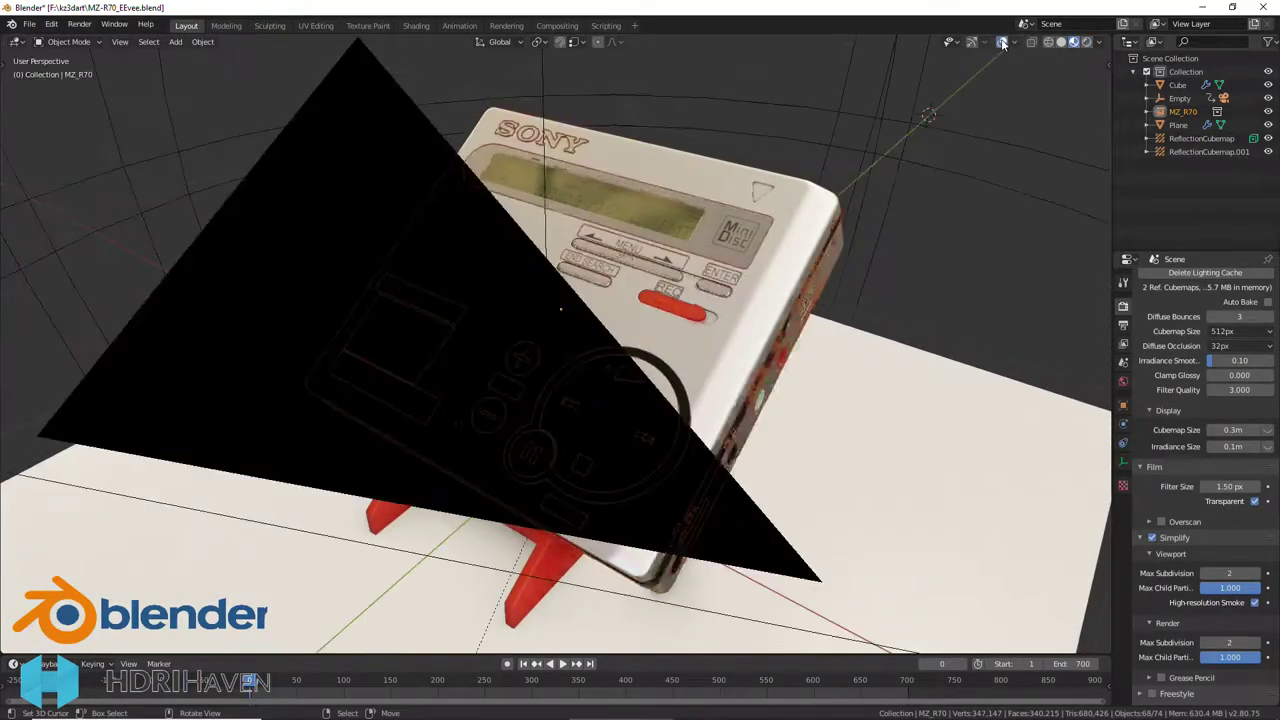
{"action": "mouse_move", "coordinate": [949, 157]}
{"action": "middle_mouse_down"}
{"action": "mouse_move", "coordinate": [727, 254]}
{"action": "mouse_move", "coordinate": [715, 237]}
{"action": "mouse_move", "coordinate": [491, 319]}
{"action": "middle_mouse_up"}
{"action": "scroll", "coordinate": [715, 237], "scroll_direction": "down", "scroll_amount": 5}
{"action": "scroll", "coordinate": [567, 322], "scroll_direction": "up", "scroll_amount": 5}
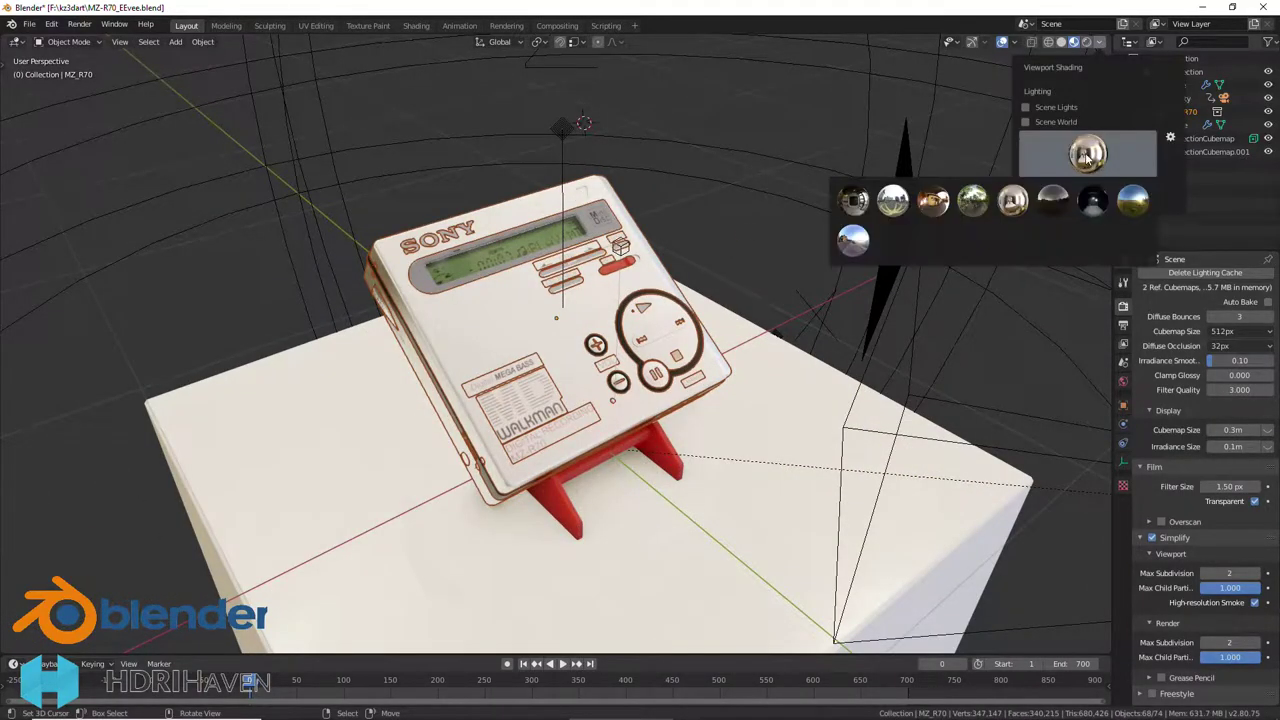
Step: Light the preview with a different HDRI so the player looks gold, viewed head-on
{"action": "left_click", "coordinate": [867, 198]}
{"action": "middle_click_drag", "start_coordinate": [758, 265], "coordinate": [489, 265]}
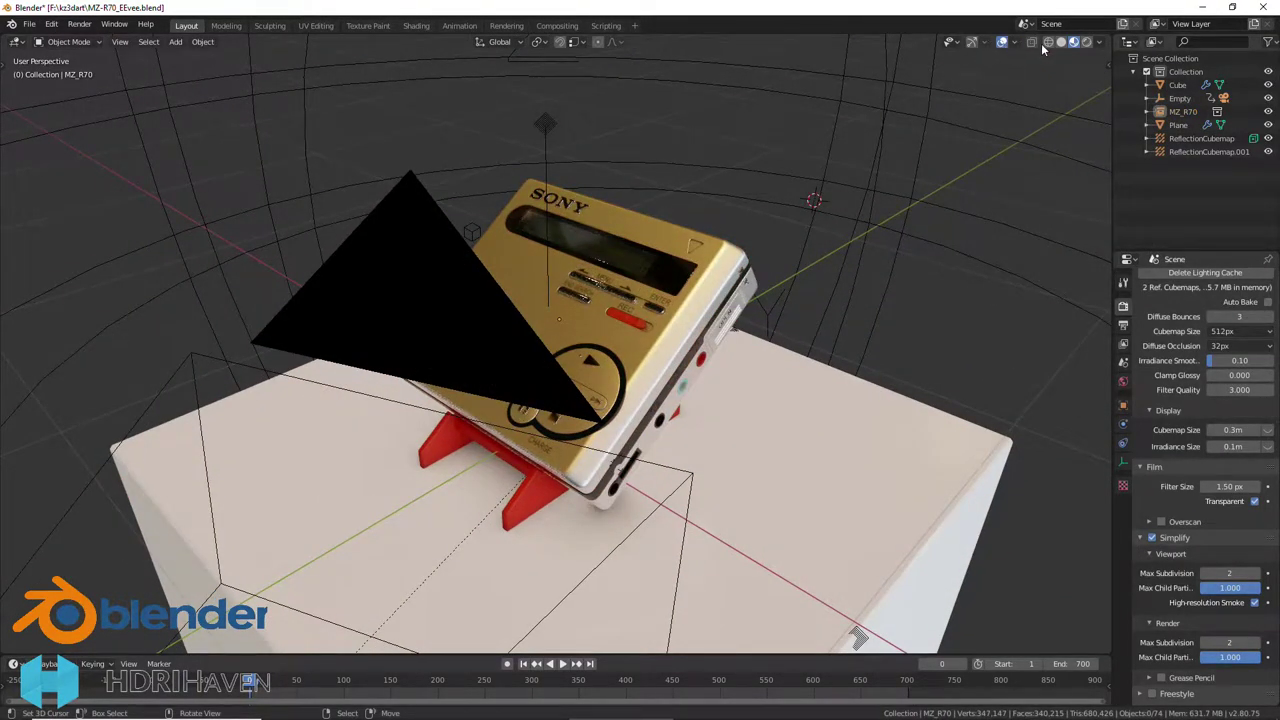
{"action": "mouse_move", "coordinate": [957, 161]}
{"action": "middle_mouse_down"}
{"action": "mouse_move", "coordinate": [482, 320]}
{"action": "mouse_move", "coordinate": [477, 289]}
{"action": "mouse_move", "coordinate": [561, 297]}
{"action": "mouse_move", "coordinate": [528, 362]}
{"action": "mouse_move", "coordinate": [324, 253]}
{"action": "mouse_move", "coordinate": [33, 256]}
{"action": "mouse_move", "coordinate": [1029, 276]}
{"action": "mouse_move", "coordinate": [870, 321]}
{"action": "mouse_move", "coordinate": [763, 323]}
{"action": "mouse_move", "coordinate": [766, 334]}
{"action": "mouse_move", "coordinate": [718, 293]}
{"action": "middle_mouse_up"}
{"action": "scroll", "coordinate": [477, 289], "scroll_direction": "up", "scroll_amount": 3}
{"action": "scroll", "coordinate": [1004, 285], "scroll_direction": "down", "scroll_amount": 2}
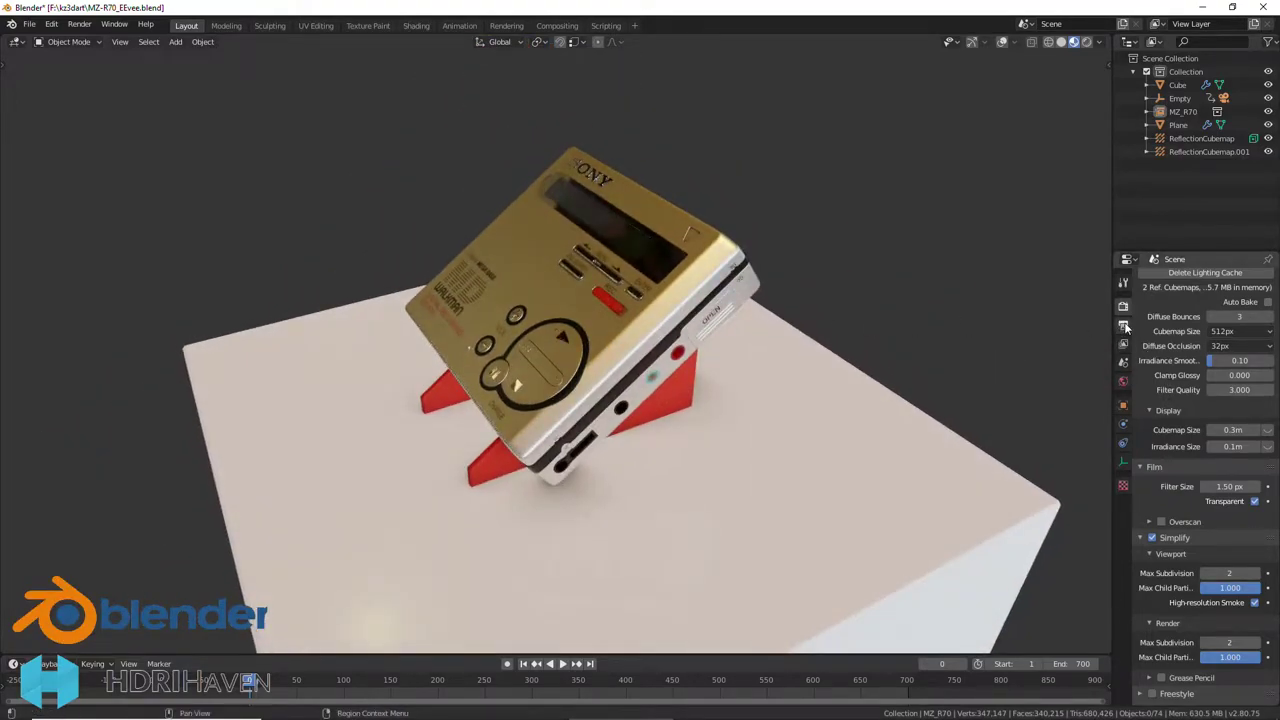
Step: Set Ambient Occlusion Distance to 1 m and Factor to 1.5
{"action": "scroll", "coordinate": [1179, 416], "scroll_direction": "up", "scroll_amount": 2}
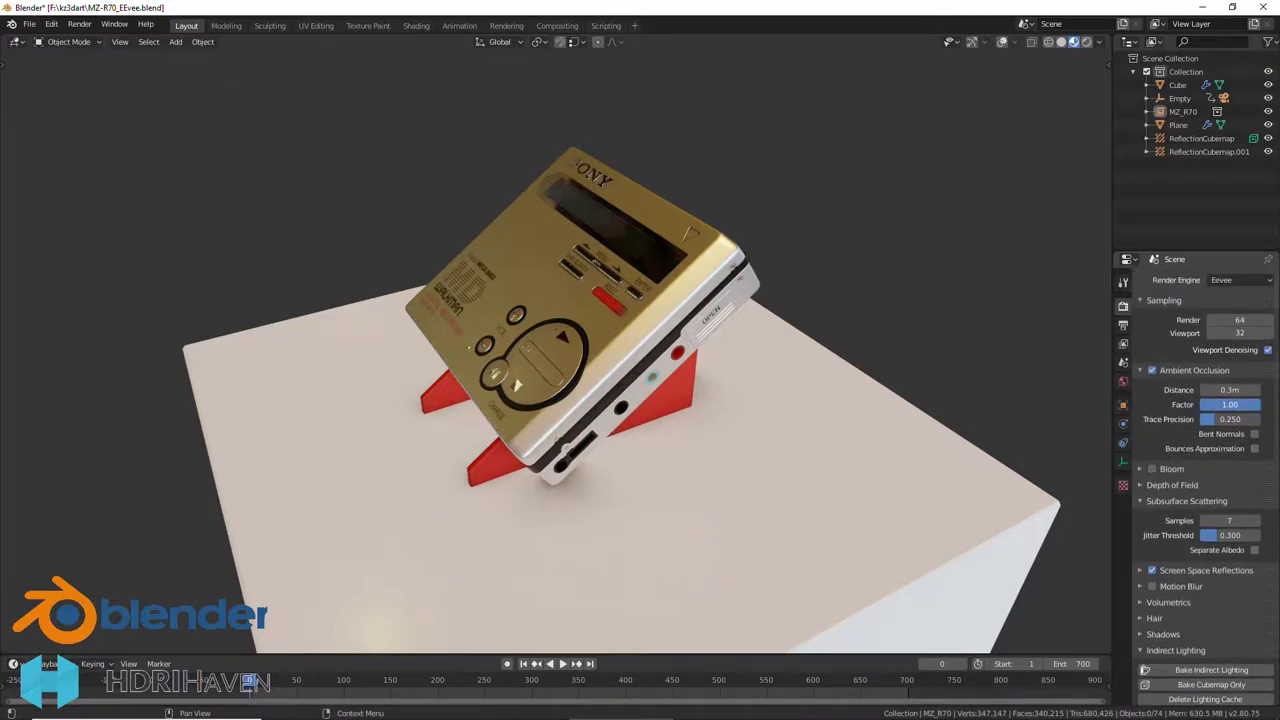
{"action": "type", "text": "3"}
{"action": "key", "text": "Return"}
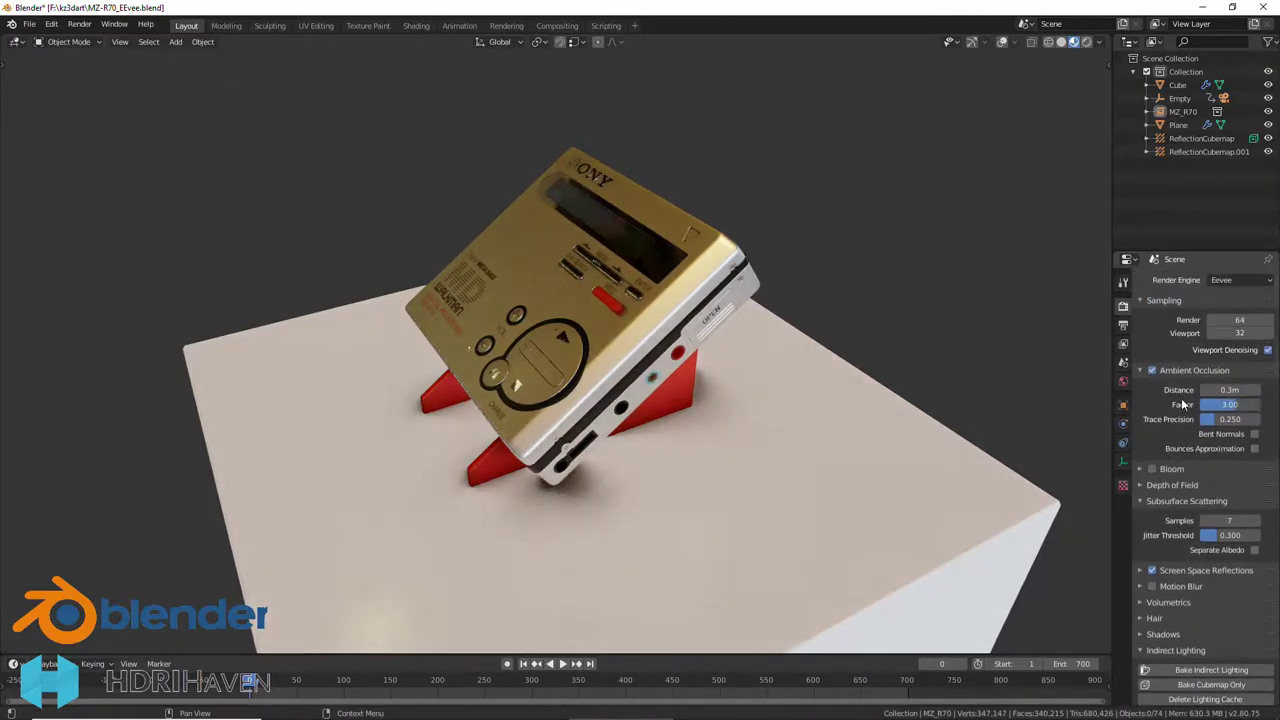
{"action": "mouse_move", "coordinate": [476, 338]}
{"action": "middle_mouse_down"}
{"action": "mouse_move", "coordinate": [627, 330]}
{"action": "mouse_move", "coordinate": [631, 318]}
{"action": "mouse_move", "coordinate": [950, 332]}
{"action": "middle_mouse_up"}
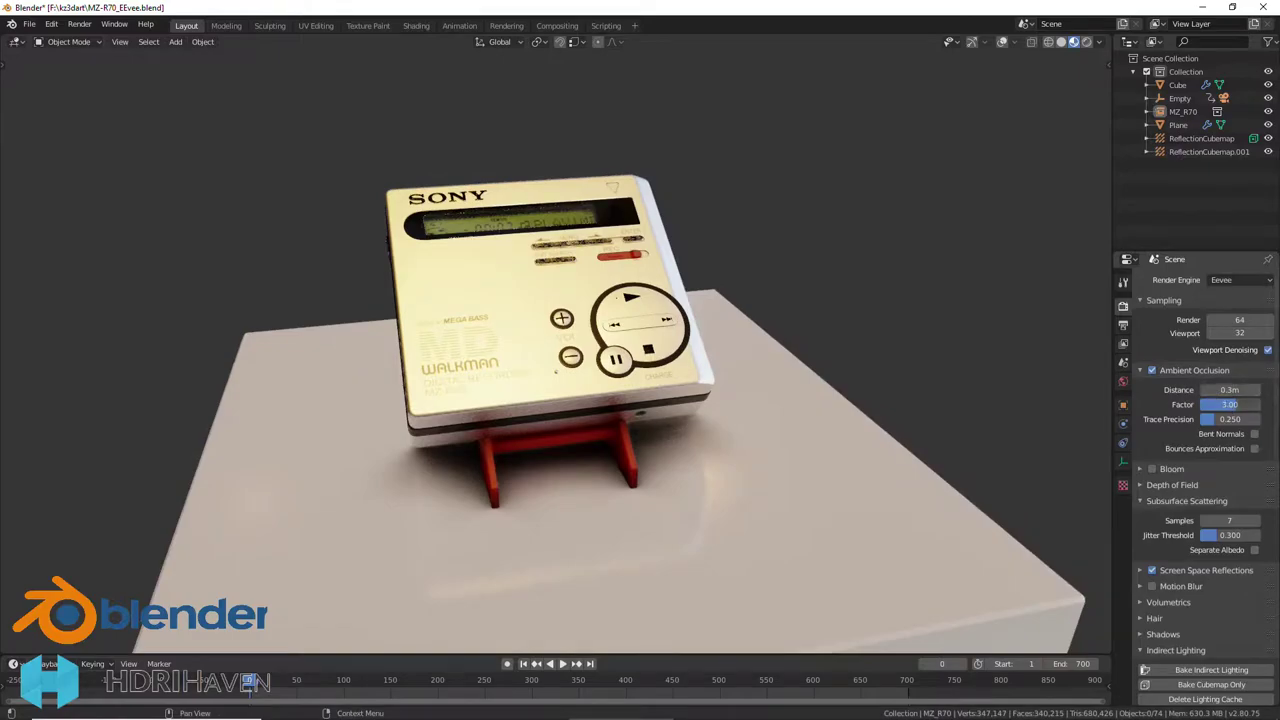
{"action": "type", "text": "1.5"}
{"action": "key", "text": "Return"}
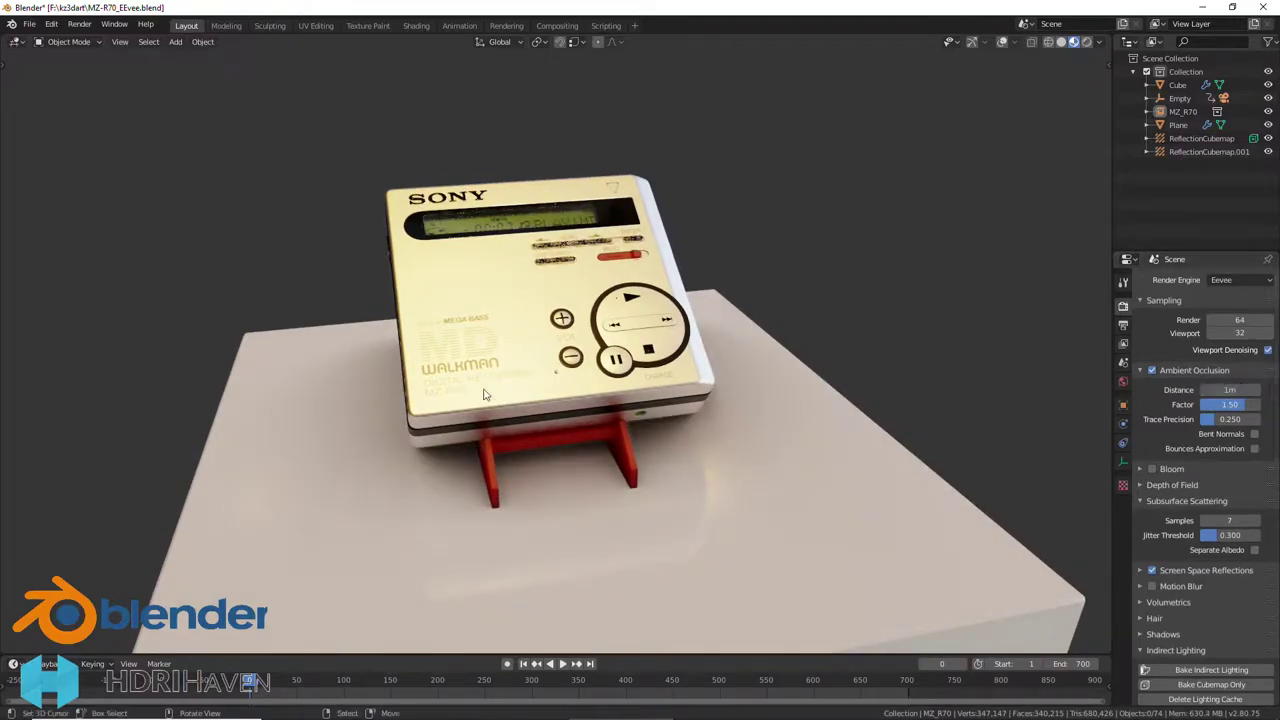
{"action": "mouse_move", "coordinate": [483, 394]}
{"action": "middle_mouse_down"}
{"action": "mouse_move", "coordinate": [516, 393]}
{"action": "mouse_move", "coordinate": [516, 381]}
{"action": "middle_mouse_up"}
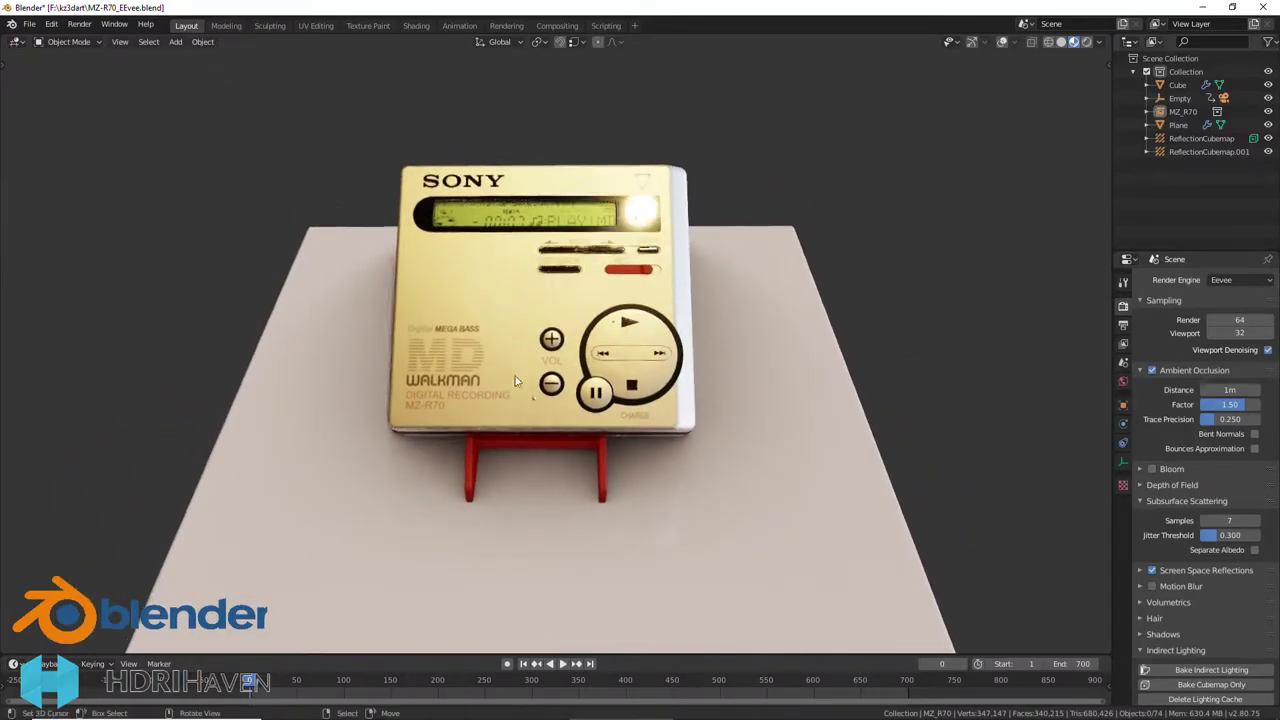
Step: Switch to Rendered shading and orbit down to a low side view of the silver player
{"action": "left_click", "coordinate": [1087, 43]}
{"action": "mouse_move", "coordinate": [846, 213]}
{"action": "middle_mouse_down"}
{"action": "mouse_move", "coordinate": [658, 253]}
{"action": "mouse_move", "coordinate": [568, 243]}
{"action": "middle_mouse_up"}
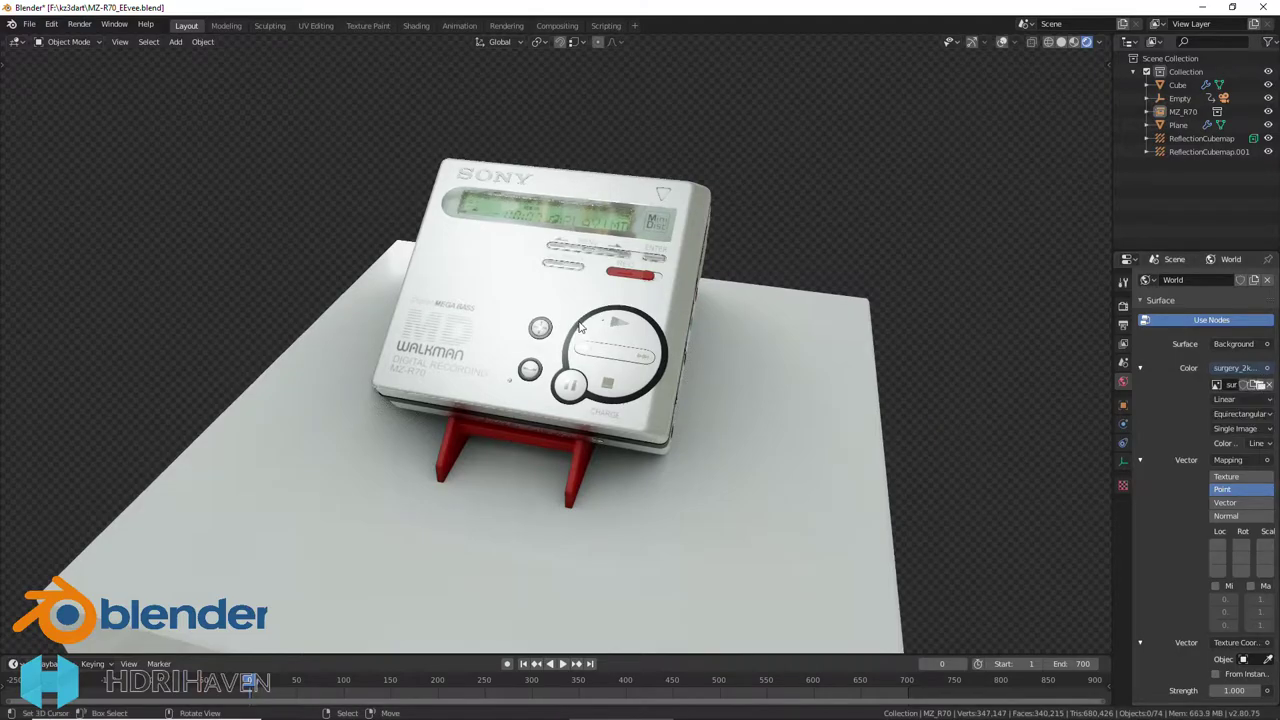
{"action": "mouse_move", "coordinate": [627, 316]}
{"action": "middle_mouse_down"}
{"action": "mouse_move", "coordinate": [536, 288]}
{"action": "mouse_move", "coordinate": [702, 283]}
{"action": "middle_mouse_up"}
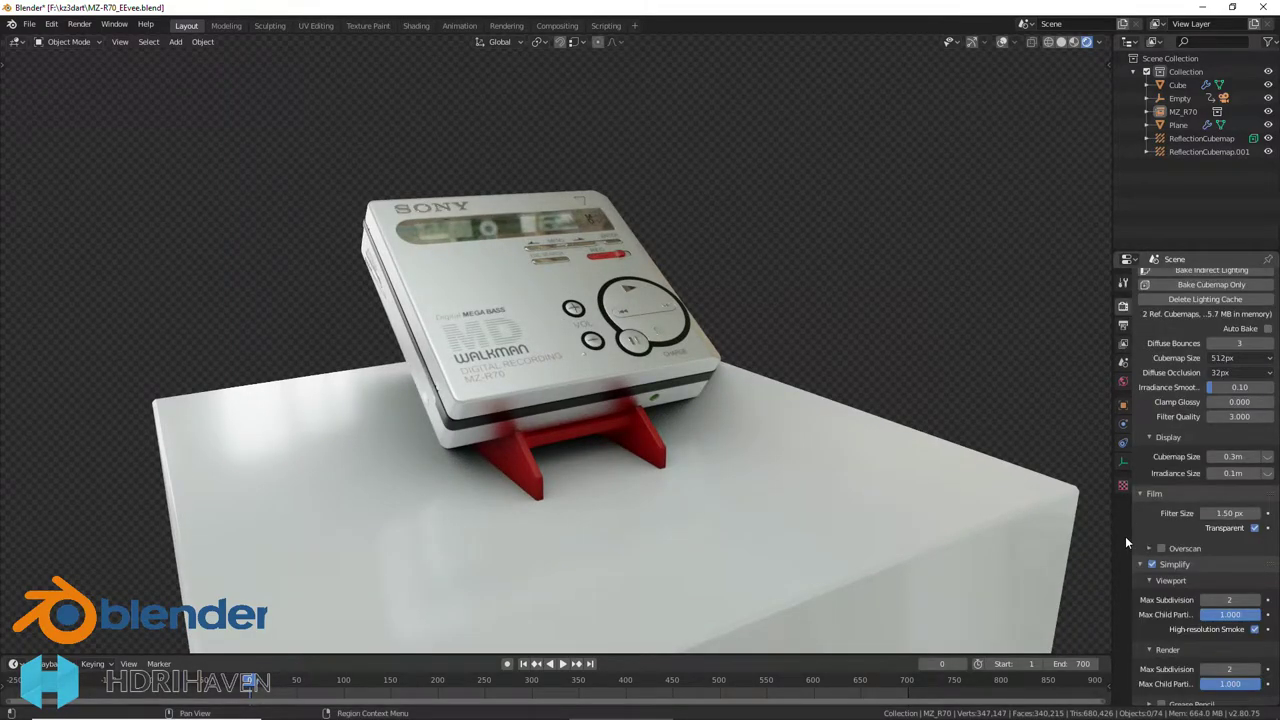
Step: Turn off Film Transparent so the HDRI room shows, and delete the lighting cache
{"action": "left_click", "coordinate": [1255, 528]}
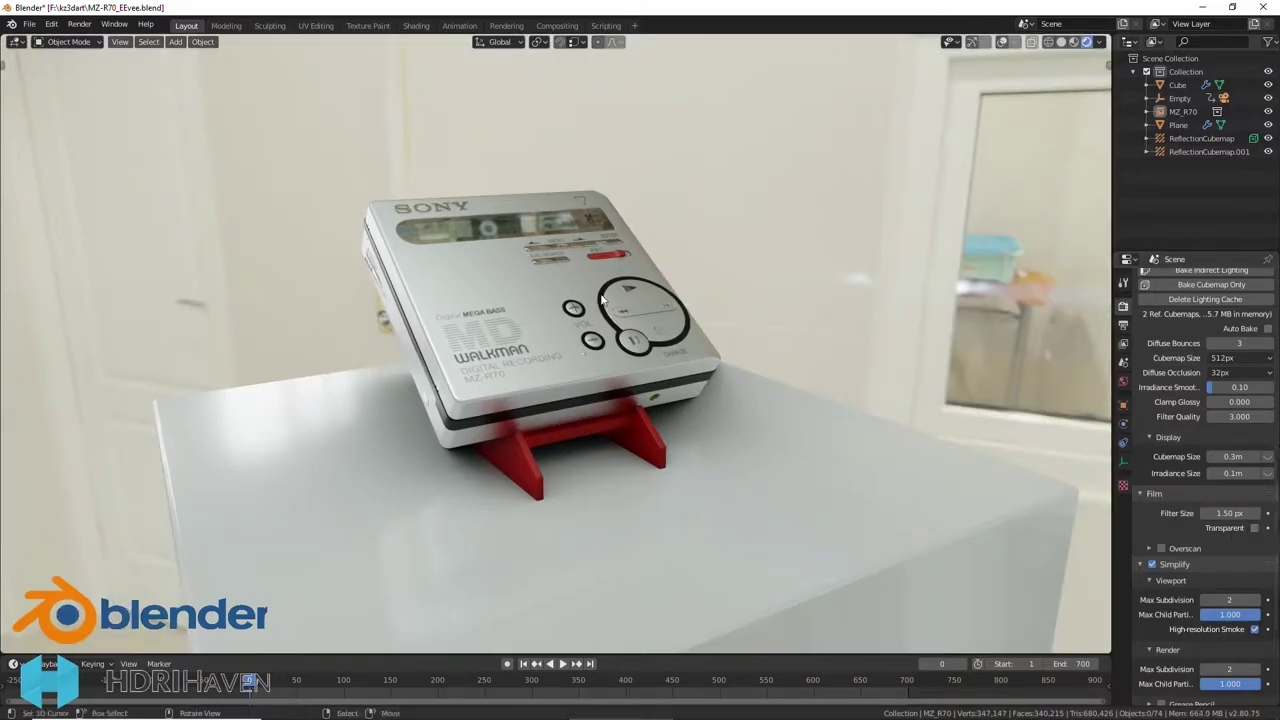
{"action": "middle_click_drag", "start_coordinate": [601, 298], "coordinate": [630, 353]}
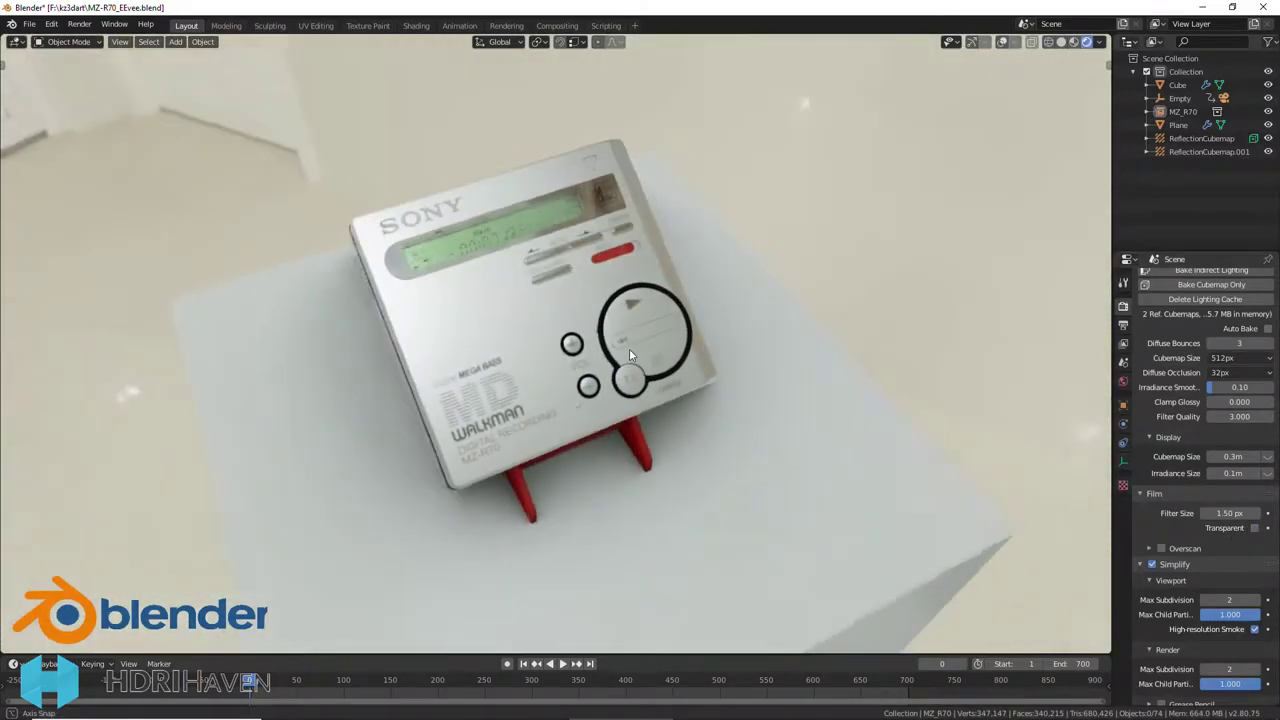
{"action": "left_click", "coordinate": [1206, 300]}
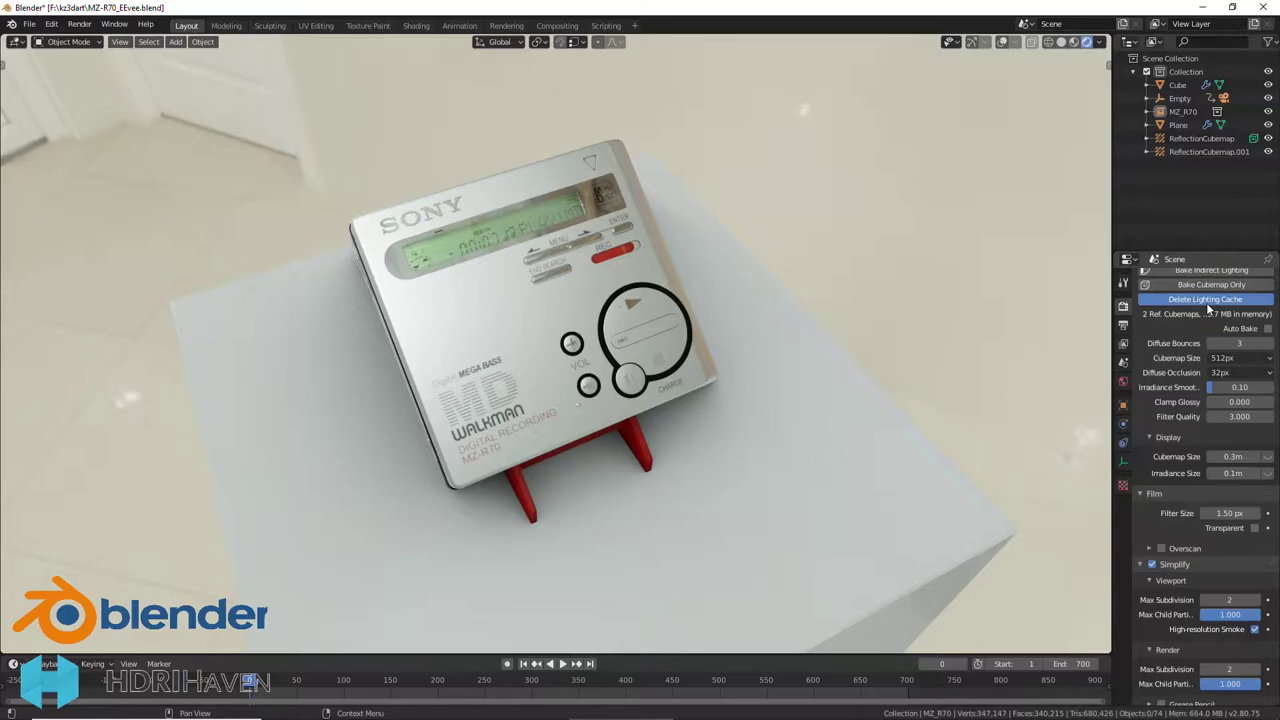
{"action": "mouse_move", "coordinate": [657, 315]}
{"action": "middle_mouse_down"}
{"action": "mouse_move", "coordinate": [620, 303]}
{"action": "mouse_move", "coordinate": [853, 243]}
{"action": "mouse_move", "coordinate": [648, 317]}
{"action": "mouse_move", "coordinate": [605, 296]}
{"action": "middle_mouse_up"}
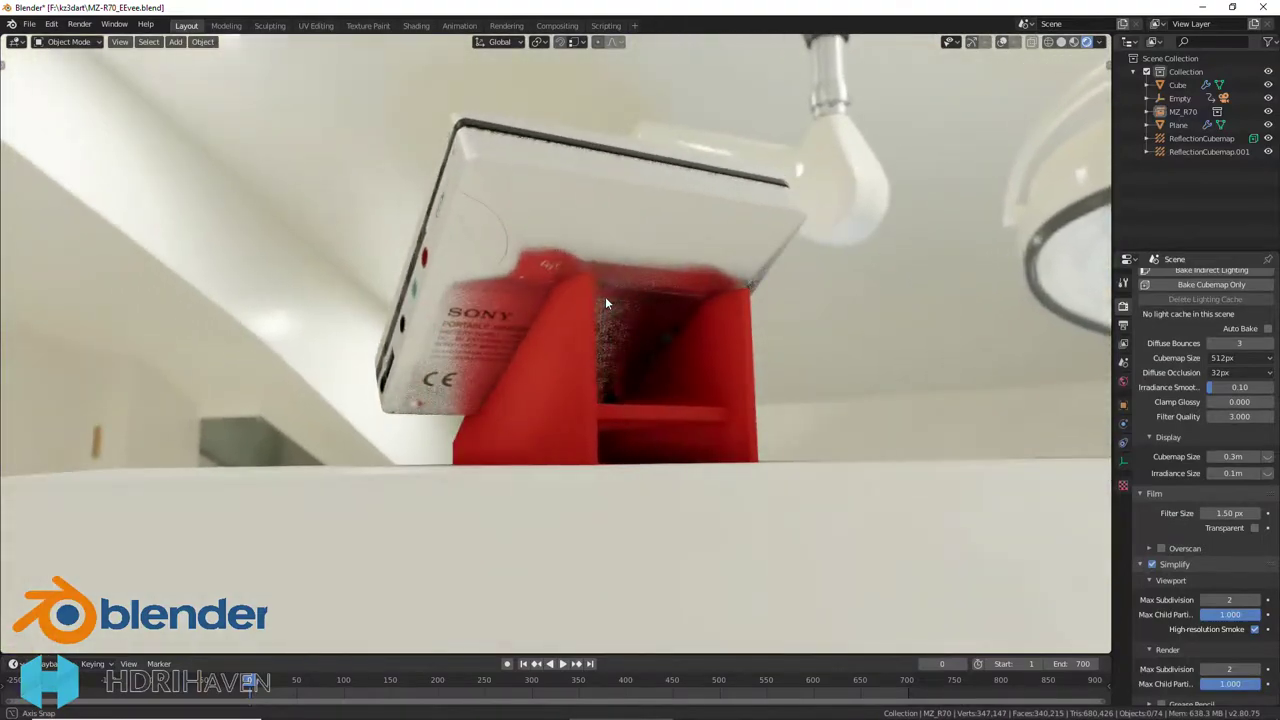
Step: Orbit under and around the Walkman to inspect the stand, ending at a near-top view
{"action": "scroll", "coordinate": [474, 346], "scroll_direction": "up", "scroll_amount": 5}
{"action": "mouse_move", "coordinate": [408, 334]}
{"action": "middle_mouse_down"}
{"action": "mouse_move", "coordinate": [487, 361]}
{"action": "mouse_move", "coordinate": [396, 337]}
{"action": "mouse_move", "coordinate": [492, 350]}
{"action": "mouse_move", "coordinate": [573, 318]}
{"action": "mouse_move", "coordinate": [643, 320]}
{"action": "mouse_move", "coordinate": [366, 334]}
{"action": "mouse_move", "coordinate": [658, 320]}
{"action": "middle_mouse_up"}
{"action": "mouse_move", "coordinate": [287, 320]}
{"action": "middle_mouse_down"}
{"action": "mouse_move", "coordinate": [413, 324]}
{"action": "mouse_move", "coordinate": [503, 369]}
{"action": "mouse_move", "coordinate": [534, 304]}
{"action": "mouse_move", "coordinate": [551, 302]}
{"action": "mouse_move", "coordinate": [243, 331]}
{"action": "mouse_move", "coordinate": [471, 329]}
{"action": "mouse_move", "coordinate": [508, 306]}
{"action": "mouse_move", "coordinate": [623, 366]}
{"action": "mouse_move", "coordinate": [781, 390]}
{"action": "middle_mouse_up"}
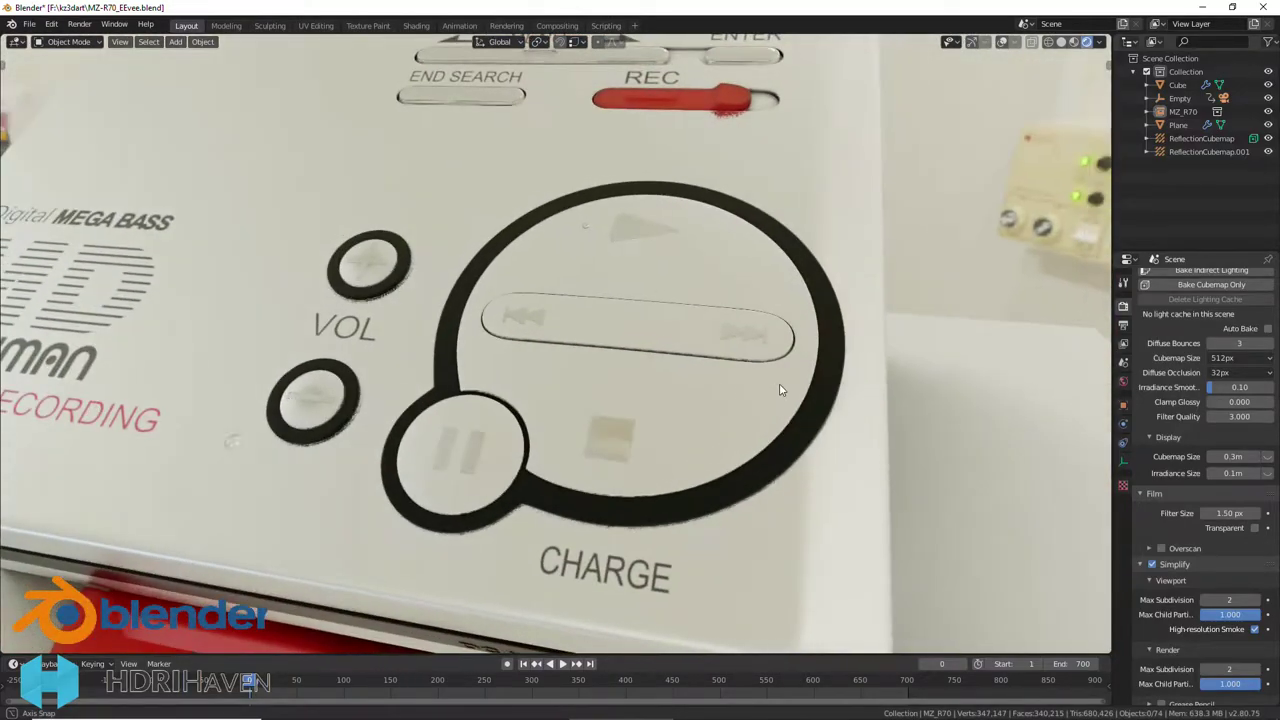
{"action": "scroll", "coordinate": [557, 401], "scroll_direction": "down", "scroll_amount": 5}
{"action": "mouse_move", "coordinate": [514, 234]}
{"action": "middle_mouse_down"}
{"action": "mouse_move", "coordinate": [515, 339]}
{"action": "mouse_move", "coordinate": [500, 291]}
{"action": "mouse_move", "coordinate": [478, 279]}
{"action": "mouse_move", "coordinate": [565, 253]}
{"action": "mouse_move", "coordinate": [952, 345]}
{"action": "middle_mouse_up"}
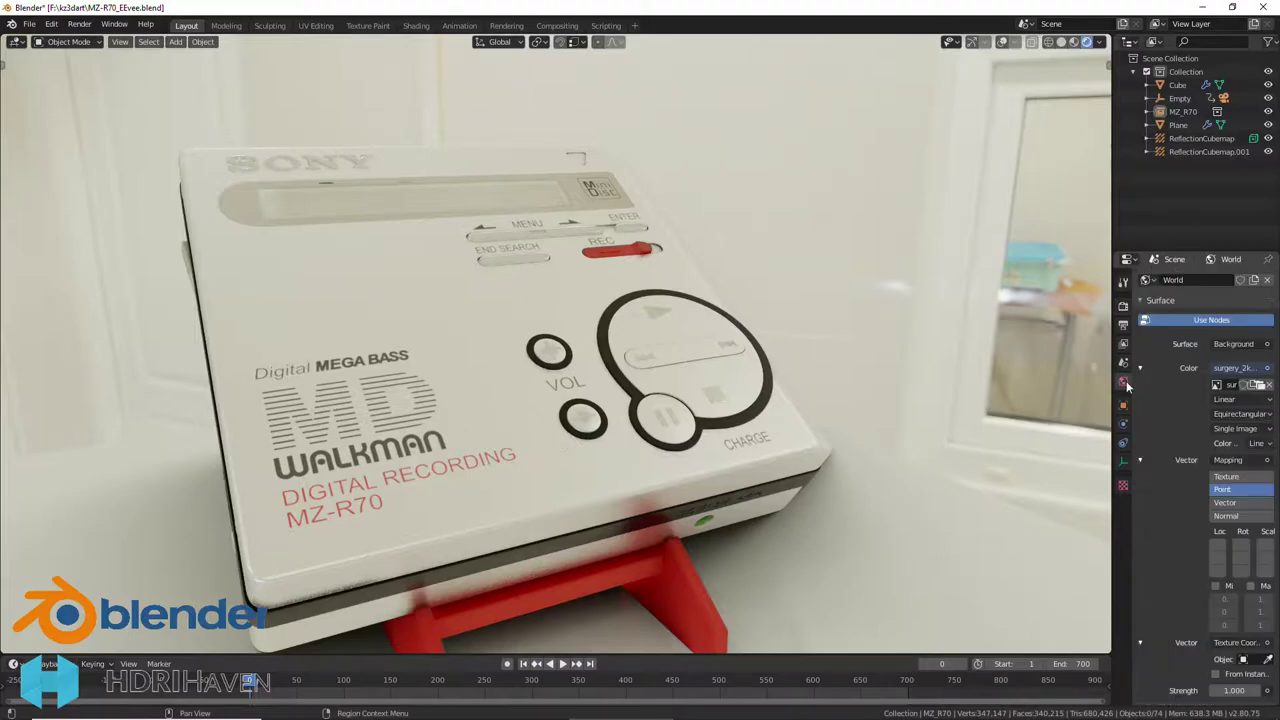
Step: Under the colorful_studio_2k lighting, bake the reflection cubemaps and orbit toward the yellow chairs
{"action": "scroll", "coordinate": [1258, 388], "scroll_direction": "down", "scroll_amount": 1, "text": "ctrl"}
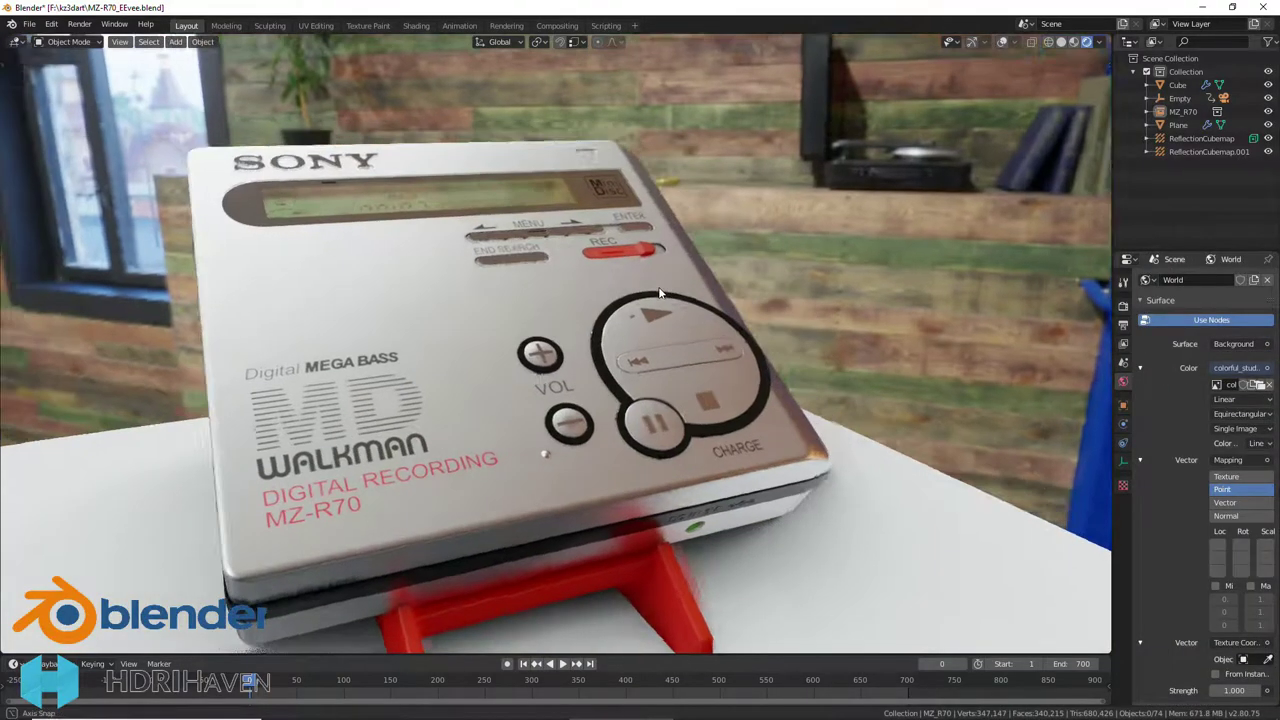
{"action": "middle_click_drag", "start_coordinate": [690, 300], "coordinate": [537, 298]}
{"action": "mouse_move", "coordinate": [440, 405]}
{"action": "middle_mouse_down"}
{"action": "mouse_move", "coordinate": [440, 370]}
{"action": "mouse_move", "coordinate": [544, 318]}
{"action": "mouse_move", "coordinate": [459, 326]}
{"action": "mouse_move", "coordinate": [538, 333]}
{"action": "mouse_move", "coordinate": [307, 343]}
{"action": "middle_mouse_up"}
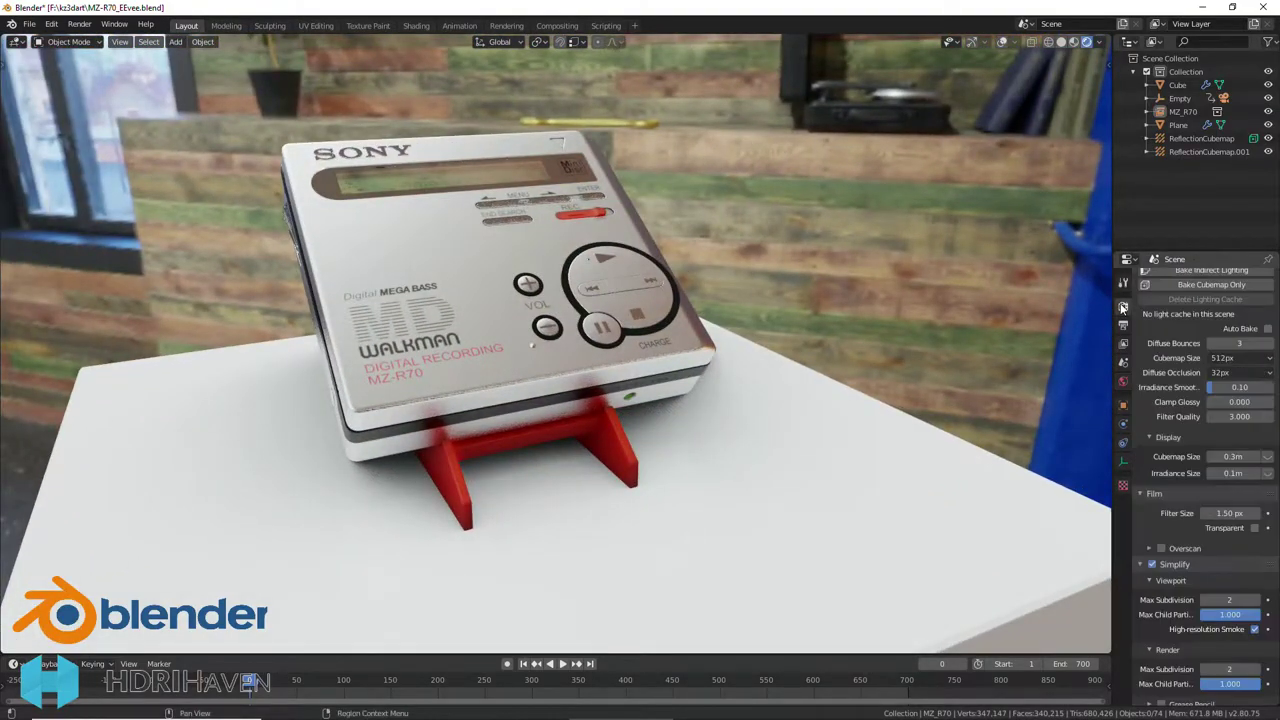
{"action": "left_click", "coordinate": [1219, 285]}
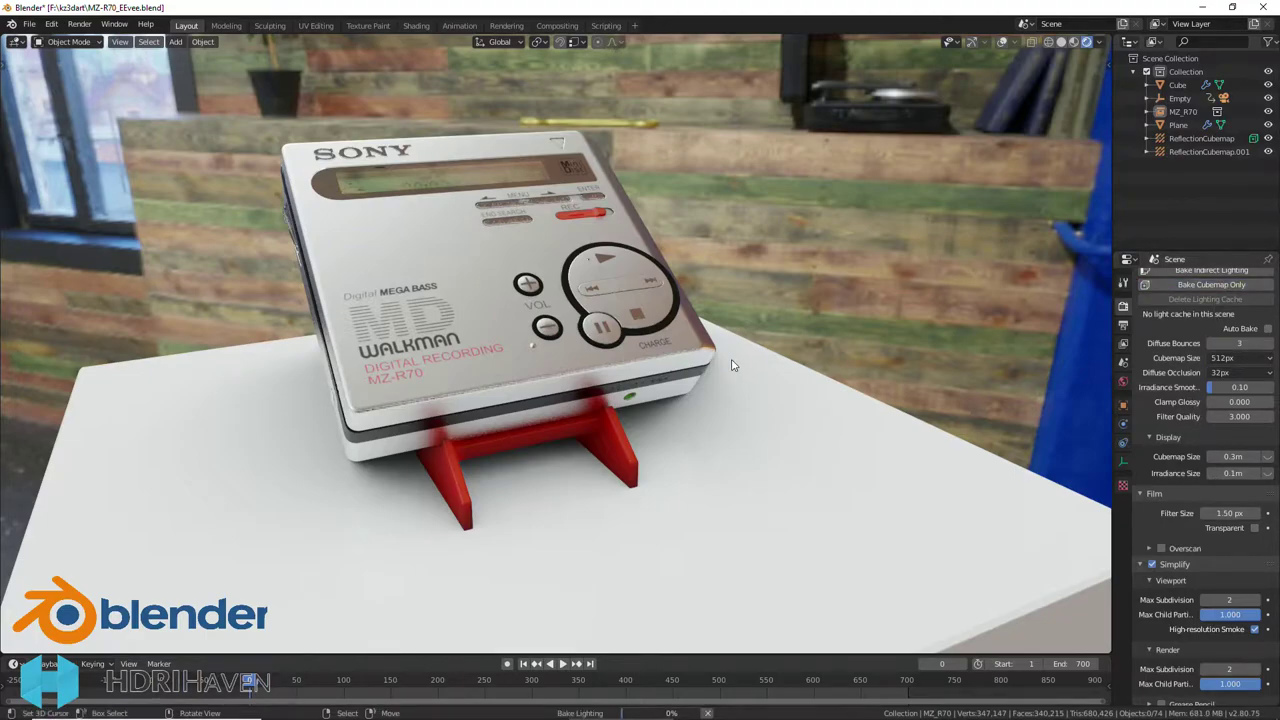
{"action": "mouse_move", "coordinate": [794, 290]}
{"action": "middle_mouse_down"}
{"action": "mouse_move", "coordinate": [743, 329]}
{"action": "mouse_move", "coordinate": [723, 366]}
{"action": "mouse_move", "coordinate": [755, 362]}
{"action": "mouse_move", "coordinate": [650, 310]}
{"action": "mouse_move", "coordinate": [811, 273]}
{"action": "mouse_move", "coordinate": [650, 318]}
{"action": "mouse_move", "coordinate": [558, 316]}
{"action": "mouse_move", "coordinate": [715, 322]}
{"action": "mouse_move", "coordinate": [447, 345]}
{"action": "mouse_move", "coordinate": [442, 385]}
{"action": "mouse_move", "coordinate": [370, 349]}
{"action": "mouse_move", "coordinate": [420, 340]}
{"action": "middle_mouse_up"}
Step: Turn overlays back on, switch to grey Solid shading, and view the Walkman from front and above
{"action": "left_click", "coordinate": [1001, 42]}
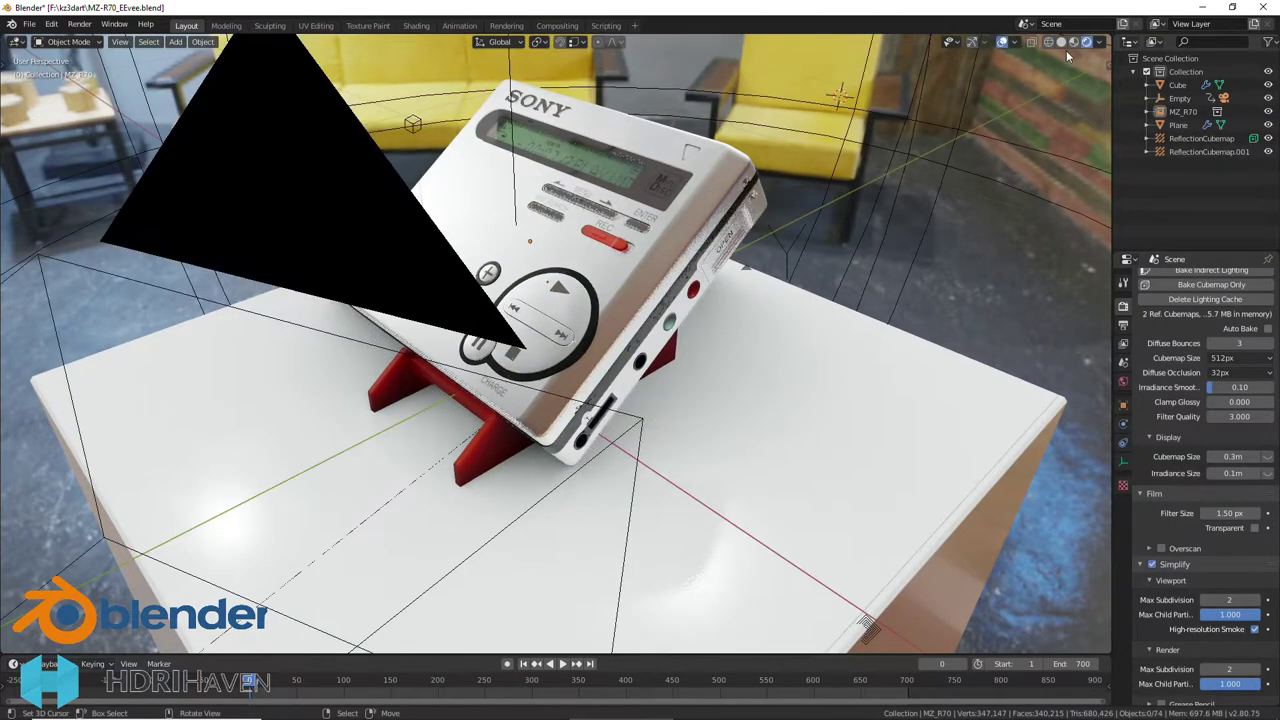
{"action": "left_click", "coordinate": [1062, 42]}
{"action": "mouse_move", "coordinate": [519, 203]}
{"action": "middle_mouse_down"}
{"action": "mouse_move", "coordinate": [609, 205]}
{"action": "mouse_move", "coordinate": [876, 335]}
{"action": "middle_mouse_up"}
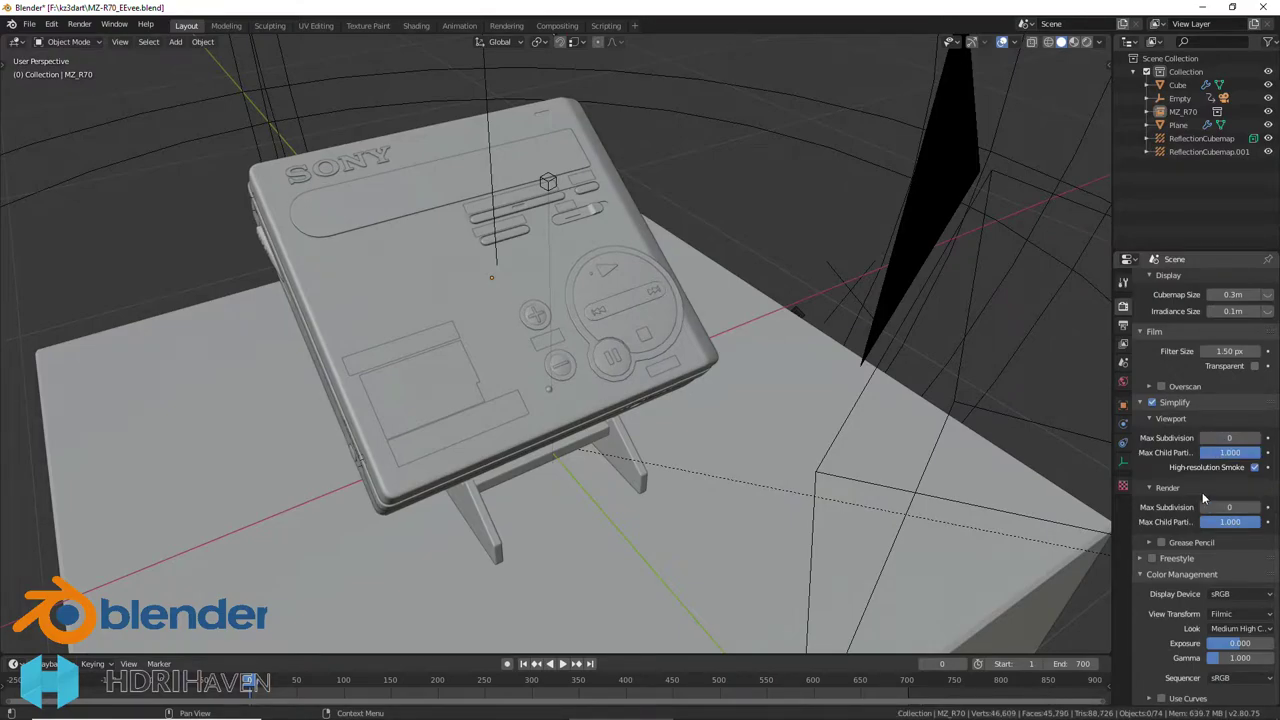
Step: Enable the Wireframe overlay and zoom in on the model from above
{"action": "left_click", "coordinate": [1012, 42]}
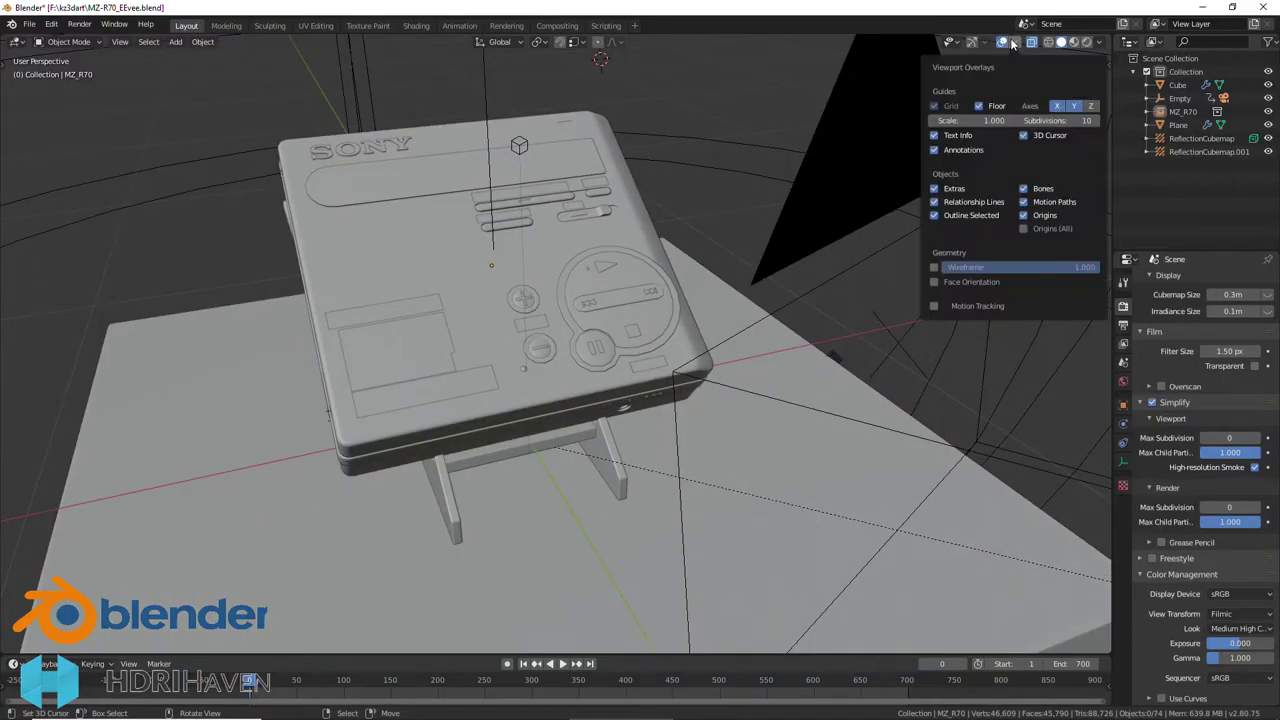
{"action": "left_click", "coordinate": [935, 267]}
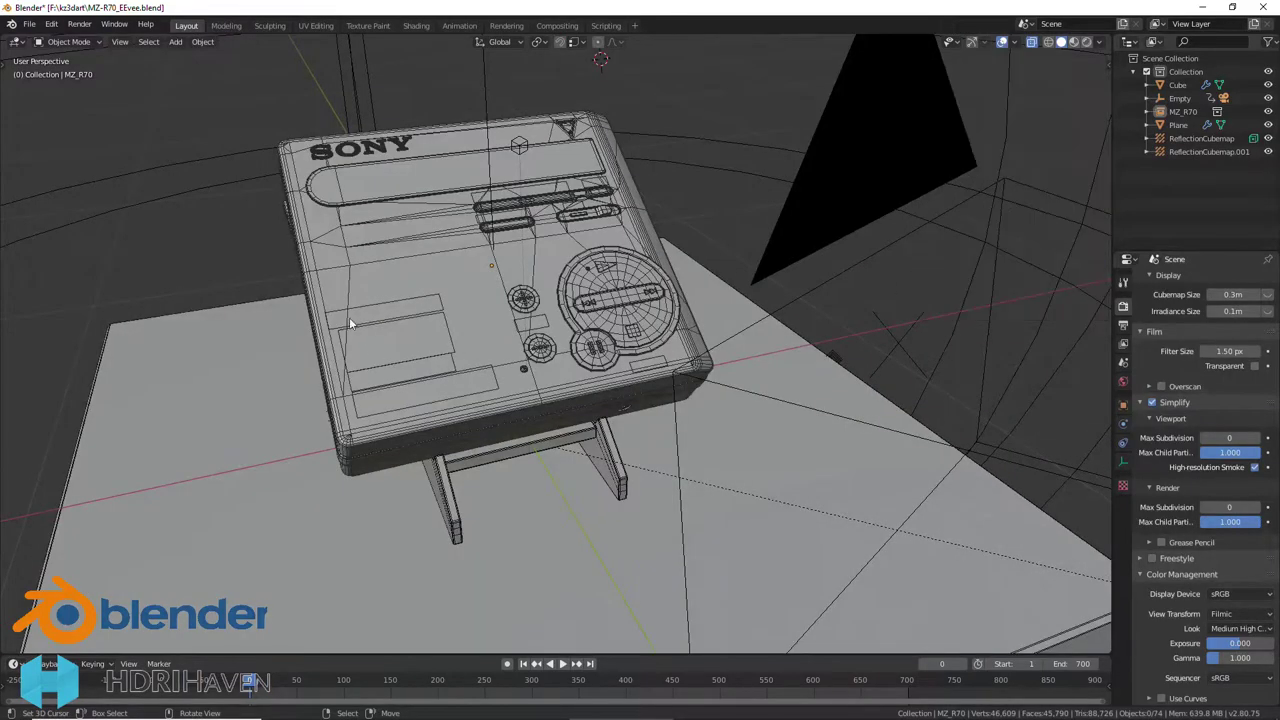
{"action": "mouse_move", "coordinate": [349, 317]}
{"action": "middle_mouse_down"}
{"action": "mouse_move", "coordinate": [433, 252]}
{"action": "mouse_move", "coordinate": [474, 166]}
{"action": "mouse_move", "coordinate": [614, 213]}
{"action": "middle_mouse_up"}
{"action": "scroll", "coordinate": [441, 246], "scroll_direction": "up", "scroll_amount": 5}
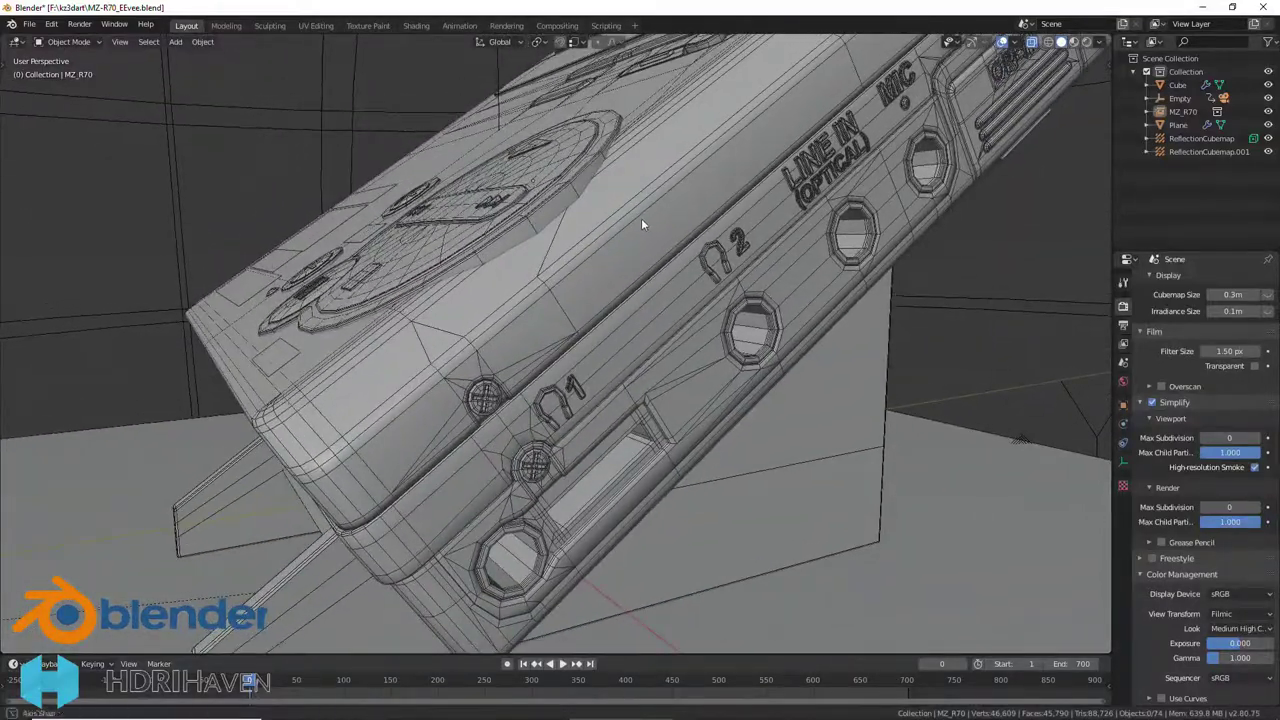
{"action": "scroll", "coordinate": [494, 280], "scroll_direction": "up", "scroll_amount": 4}
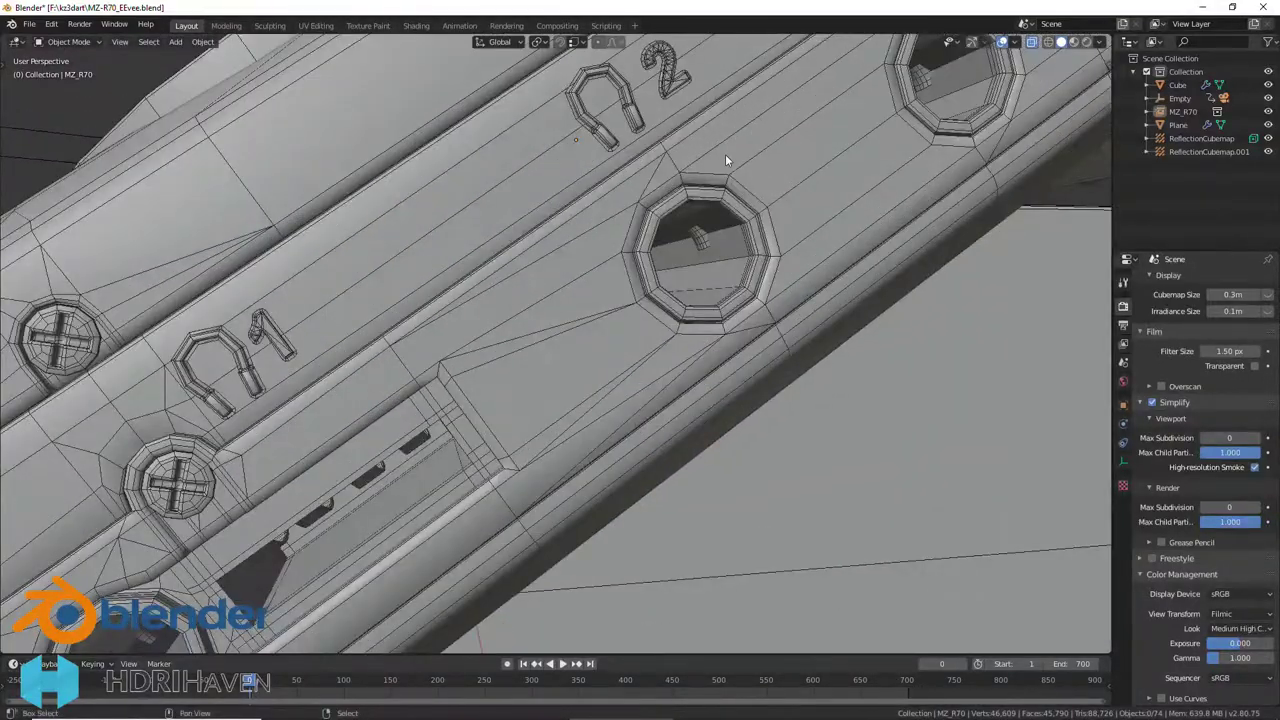
Step: Inspect the wireframe along the jacks side, the long side and the rounded end face's buttons
{"action": "mouse_move", "coordinate": [725, 154]}
{"action": "middle_mouse_down", "text": "shift"}
{"action": "mouse_move", "coordinate": [655, 236]}
{"action": "mouse_move", "coordinate": [361, 455]}
{"action": "middle_mouse_up", "text": "shift"}
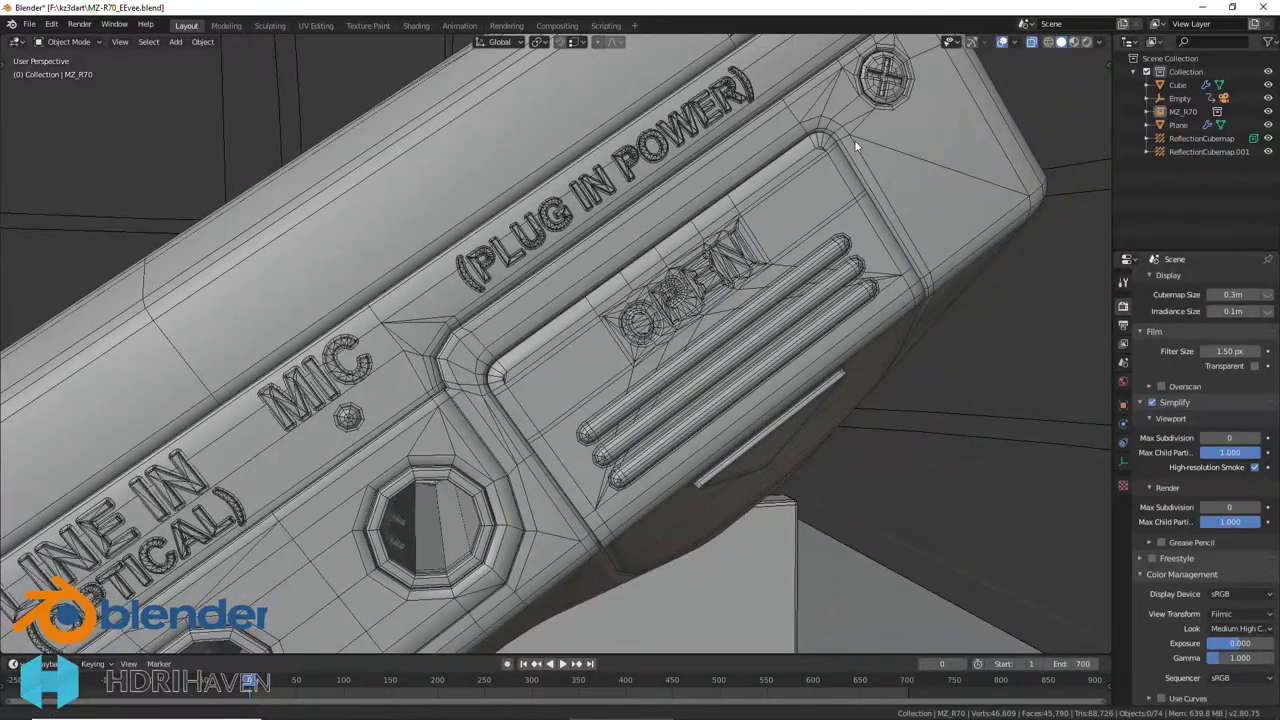
{"action": "mouse_move", "coordinate": [855, 146]}
{"action": "middle_mouse_down"}
{"action": "mouse_move", "coordinate": [816, 174]}
{"action": "mouse_move", "coordinate": [805, 210]}
{"action": "mouse_move", "coordinate": [841, 201]}
{"action": "mouse_move", "coordinate": [722, 240]}
{"action": "middle_mouse_up"}
{"action": "mouse_move", "coordinate": [893, 240]}
{"action": "middle_mouse_down"}
{"action": "mouse_move", "coordinate": [520, 254]}
{"action": "mouse_move", "coordinate": [919, 231]}
{"action": "mouse_move", "coordinate": [889, 309]}
{"action": "mouse_move", "coordinate": [740, 251]}
{"action": "mouse_move", "coordinate": [814, 297]}
{"action": "mouse_move", "coordinate": [794, 295]}
{"action": "mouse_move", "coordinate": [829, 358]}
{"action": "mouse_move", "coordinate": [749, 406]}
{"action": "mouse_move", "coordinate": [646, 317]}
{"action": "mouse_move", "coordinate": [869, 413]}
{"action": "mouse_move", "coordinate": [908, 457]}
{"action": "mouse_move", "coordinate": [700, 380]}
{"action": "mouse_move", "coordinate": [943, 457]}
{"action": "mouse_move", "coordinate": [866, 466]}
{"action": "mouse_move", "coordinate": [563, 447]}
{"action": "mouse_move", "coordinate": [755, 478]}
{"action": "mouse_move", "coordinate": [837, 452]}
{"action": "mouse_move", "coordinate": [808, 459]}
{"action": "middle_mouse_up"}
{"action": "middle_click_drag", "start_coordinate": [900, 416], "coordinate": [746, 418]}
{"action": "mouse_move", "coordinate": [844, 366]}
{"action": "middle_mouse_down"}
{"action": "mouse_move", "coordinate": [686, 366]}
{"action": "mouse_move", "coordinate": [649, 381]}
{"action": "mouse_move", "coordinate": [846, 323]}
{"action": "mouse_move", "coordinate": [874, 366]}
{"action": "mouse_move", "coordinate": [885, 350]}
{"action": "mouse_move", "coordinate": [837, 351]}
{"action": "mouse_move", "coordinate": [826, 249]}
{"action": "mouse_move", "coordinate": [883, 317]}
{"action": "mouse_move", "coordinate": [831, 330]}
{"action": "mouse_move", "coordinate": [951, 343]}
{"action": "mouse_move", "coordinate": [743, 330]}
{"action": "mouse_move", "coordinate": [806, 357]}
{"action": "mouse_move", "coordinate": [654, 323]}
{"action": "mouse_move", "coordinate": [738, 347]}
{"action": "mouse_move", "coordinate": [686, 309]}
{"action": "mouse_move", "coordinate": [720, 354]}
{"action": "mouse_move", "coordinate": [836, 400]}
{"action": "mouse_move", "coordinate": [626, 427]}
{"action": "mouse_move", "coordinate": [586, 468]}
{"action": "middle_mouse_up"}
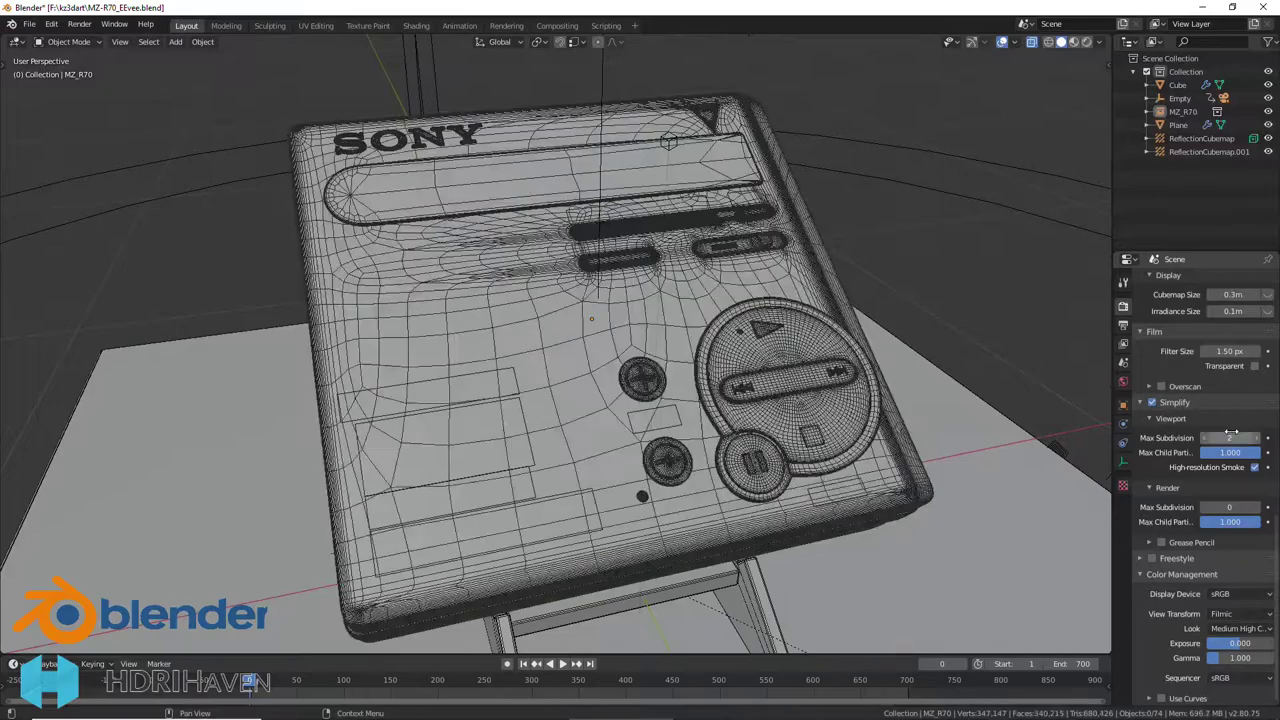
Step: Switch to Rendered shading with overlays hidden and zoom toward the Walkman's front
{"action": "mouse_move", "coordinate": [802, 308]}
{"action": "middle_mouse_down"}
{"action": "mouse_move", "coordinate": [700, 277]}
{"action": "mouse_move", "coordinate": [689, 257]}
{"action": "mouse_move", "coordinate": [997, 6]}
{"action": "middle_mouse_up"}
{"action": "left_click", "coordinate": [1075, 43]}
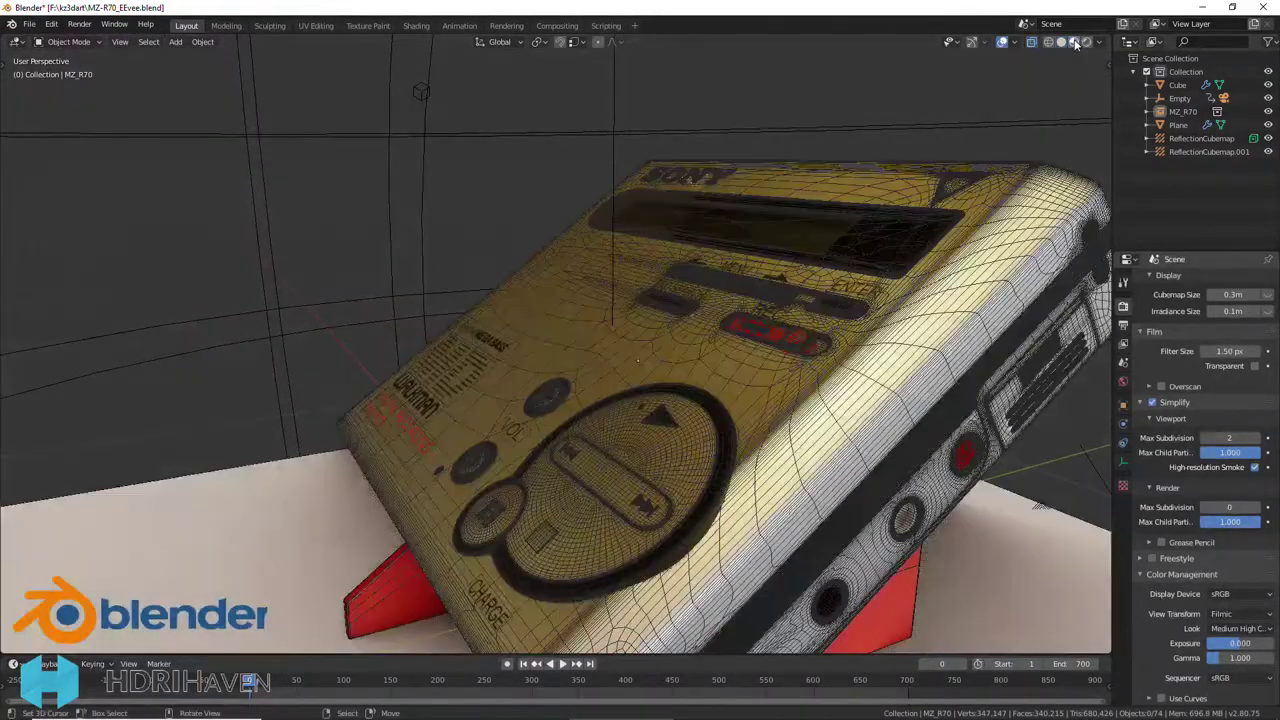
{"action": "left_click", "coordinate": [1088, 43]}
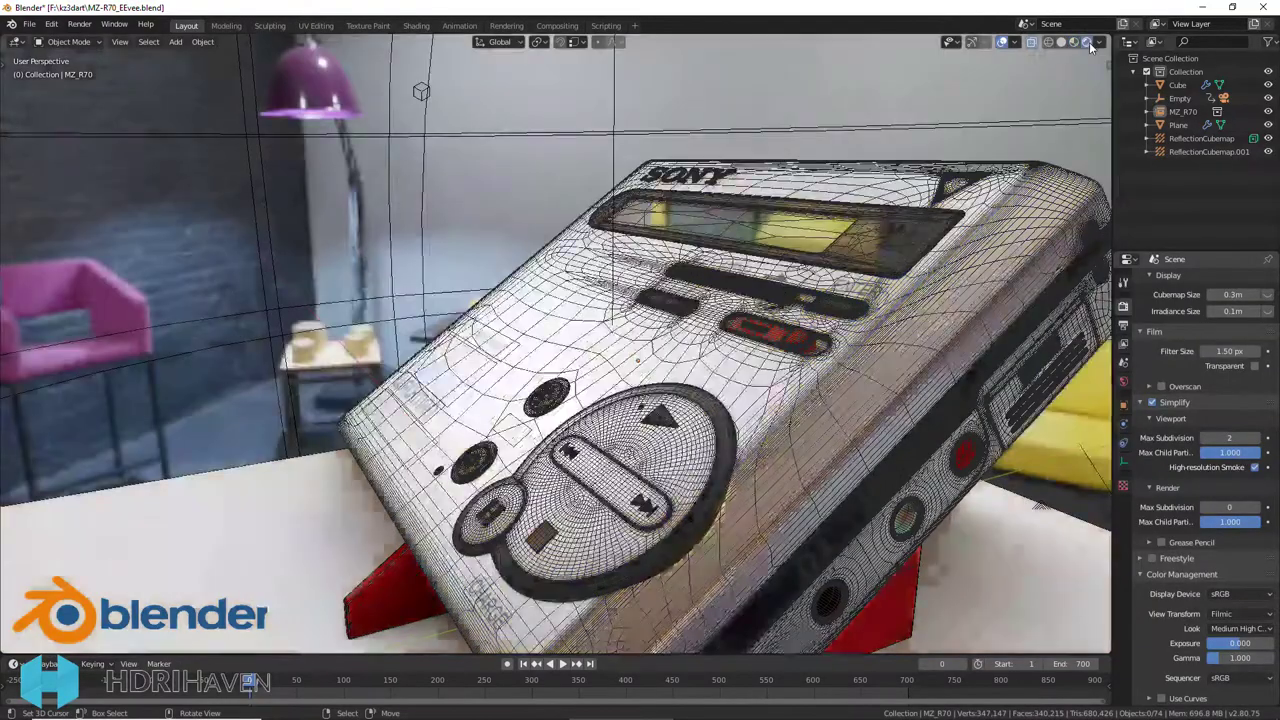
{"action": "left_click", "coordinate": [1004, 43]}
{"action": "mouse_move", "coordinate": [594, 273]}
{"action": "middle_mouse_down"}
{"action": "mouse_move", "coordinate": [697, 314]}
{"action": "mouse_move", "coordinate": [755, 316]}
{"action": "mouse_move", "coordinate": [589, 333]}
{"action": "mouse_move", "coordinate": [626, 322]}
{"action": "mouse_move", "coordinate": [635, 346]}
{"action": "mouse_move", "coordinate": [540, 333]}
{"action": "mouse_move", "coordinate": [566, 365]}
{"action": "mouse_move", "coordinate": [556, 388]}
{"action": "mouse_move", "coordinate": [600, 400]}
{"action": "middle_mouse_up"}
{"action": "scroll", "coordinate": [600, 400], "scroll_direction": "up", "scroll_amount": 2}
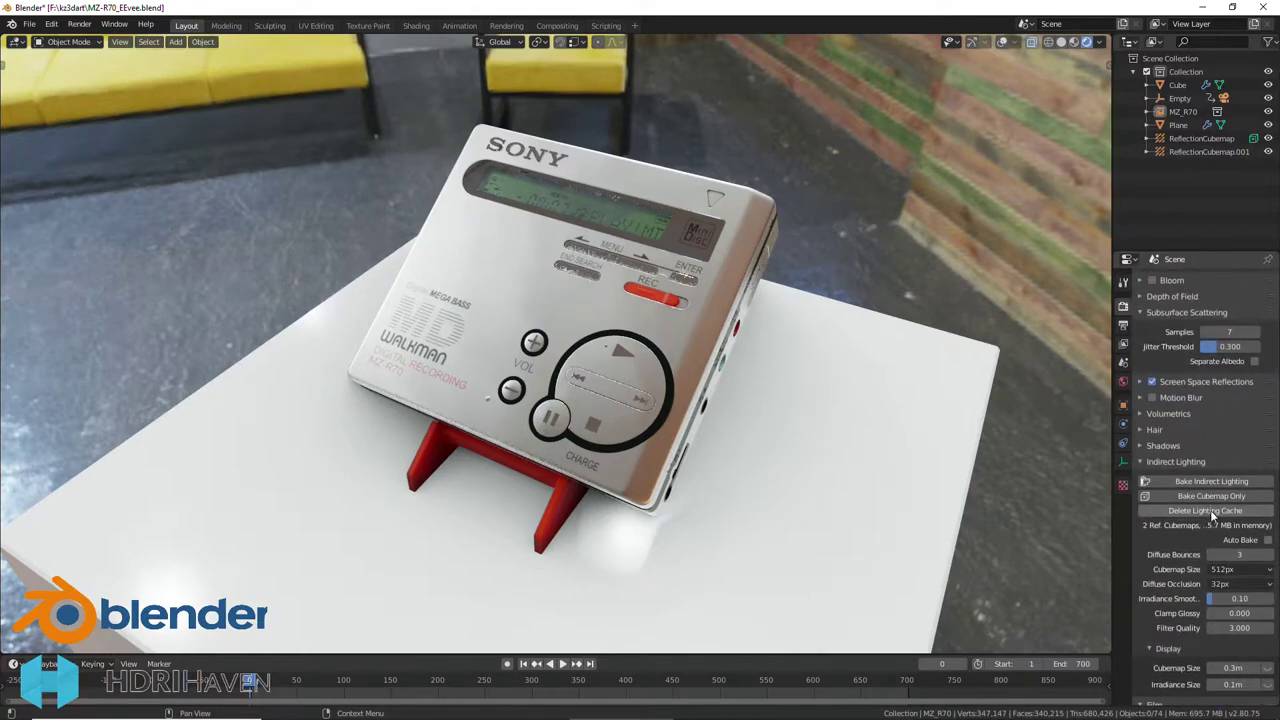
Step: Delete the lighting cache, switch the world HDRI to surgery_2k, and bake the reflection cubemaps
{"action": "left_click", "coordinate": [1210, 511]}
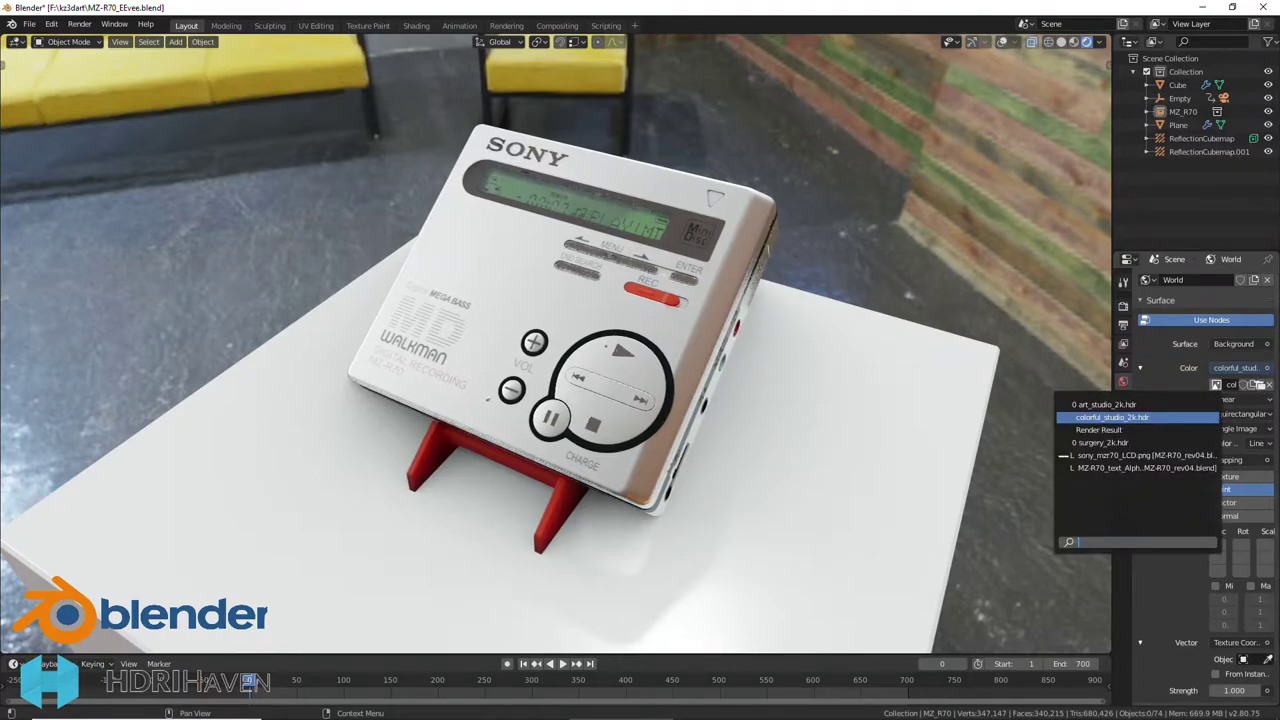
{"action": "left_click", "coordinate": [1124, 442]}
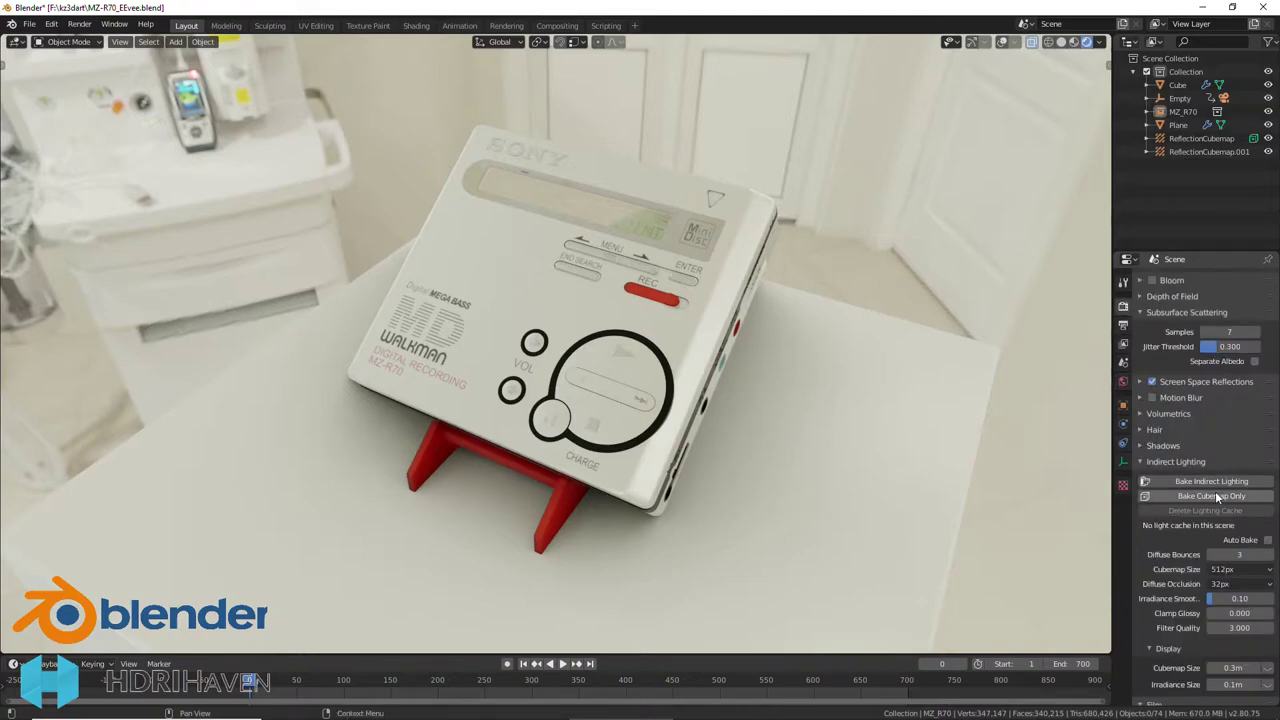
{"action": "left_click", "coordinate": [1214, 496]}
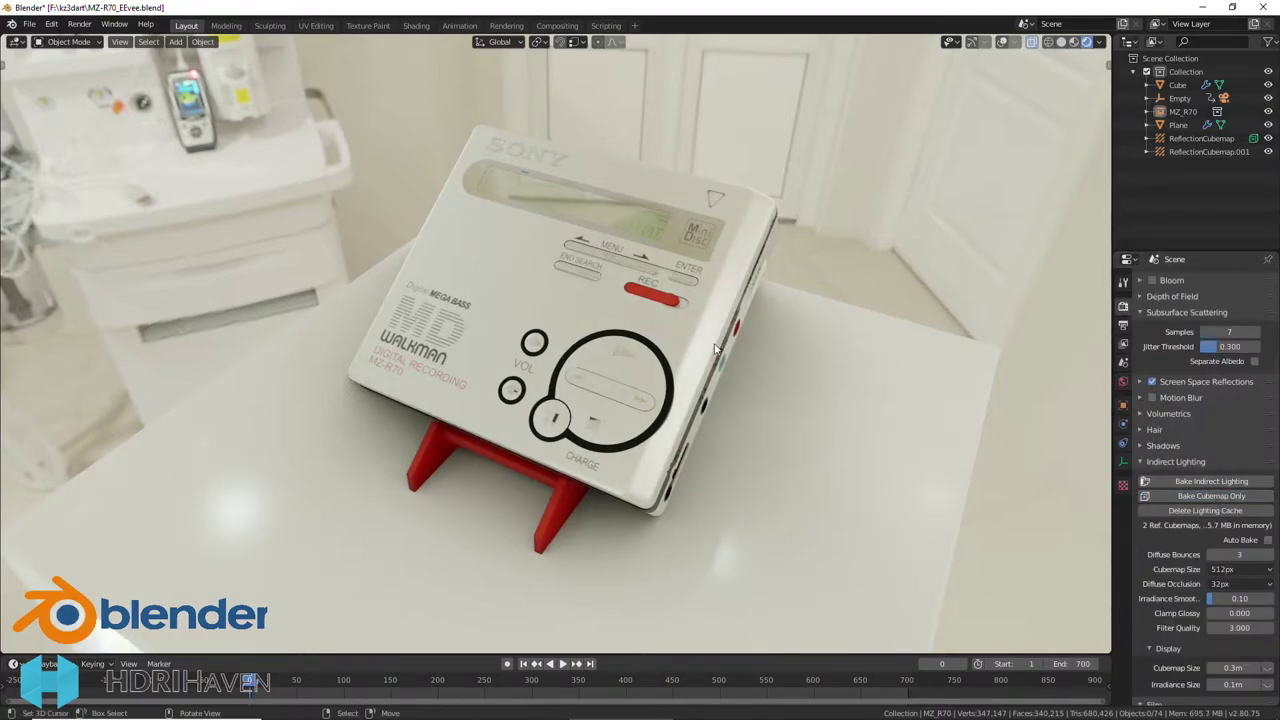
{"action": "mouse_move", "coordinate": [716, 349]}
{"action": "middle_mouse_down"}
{"action": "mouse_move", "coordinate": [708, 332]}
{"action": "mouse_move", "coordinate": [650, 326]}
{"action": "mouse_move", "coordinate": [698, 321]}
{"action": "middle_mouse_up"}
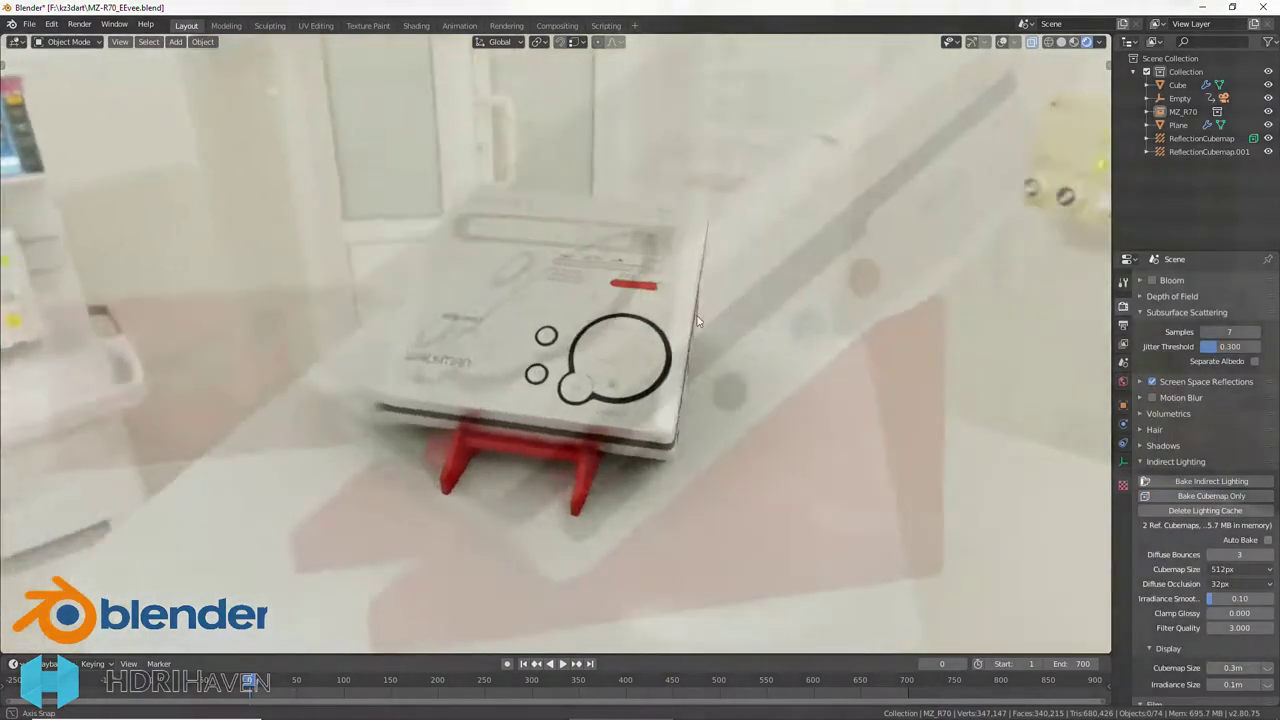